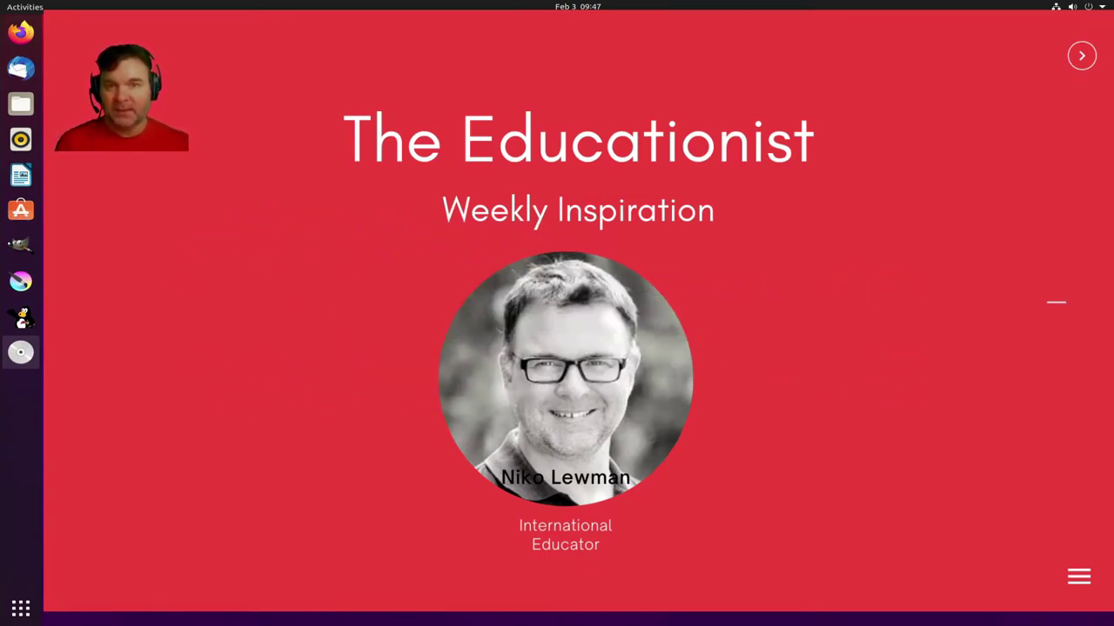
Step: Advance the slideshow past 'Which programs should you use?' to the Objectives slide
key("Right")
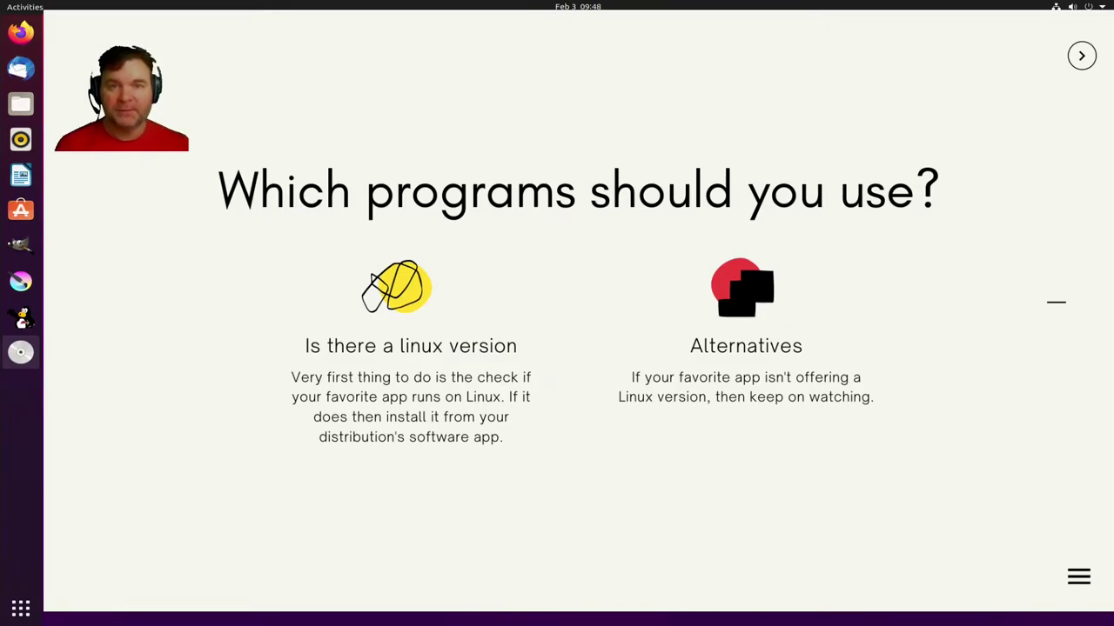
key("Right")
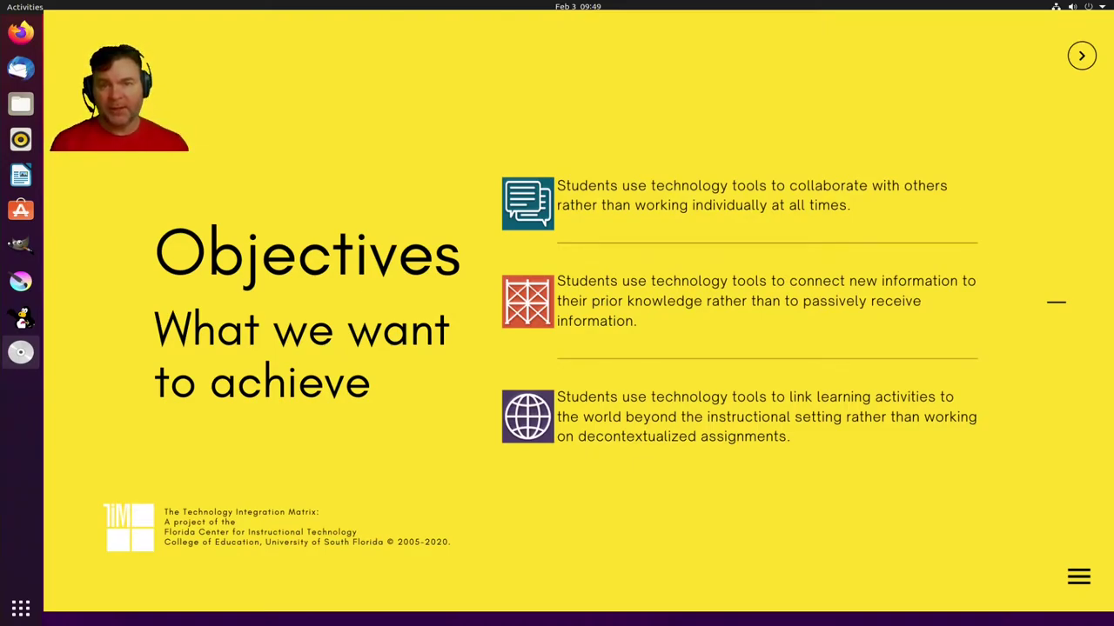
Step: Advance through the Graphics section slide to the Significant Apps slide on Tux Paint, Krita and GIMP
key("Right")
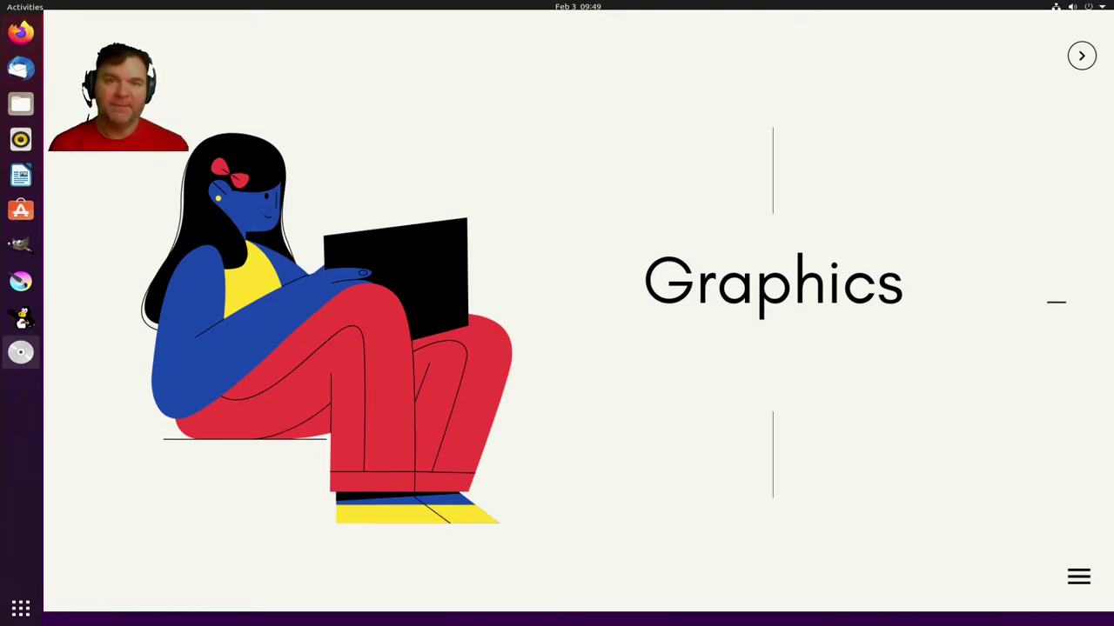
key("Right")
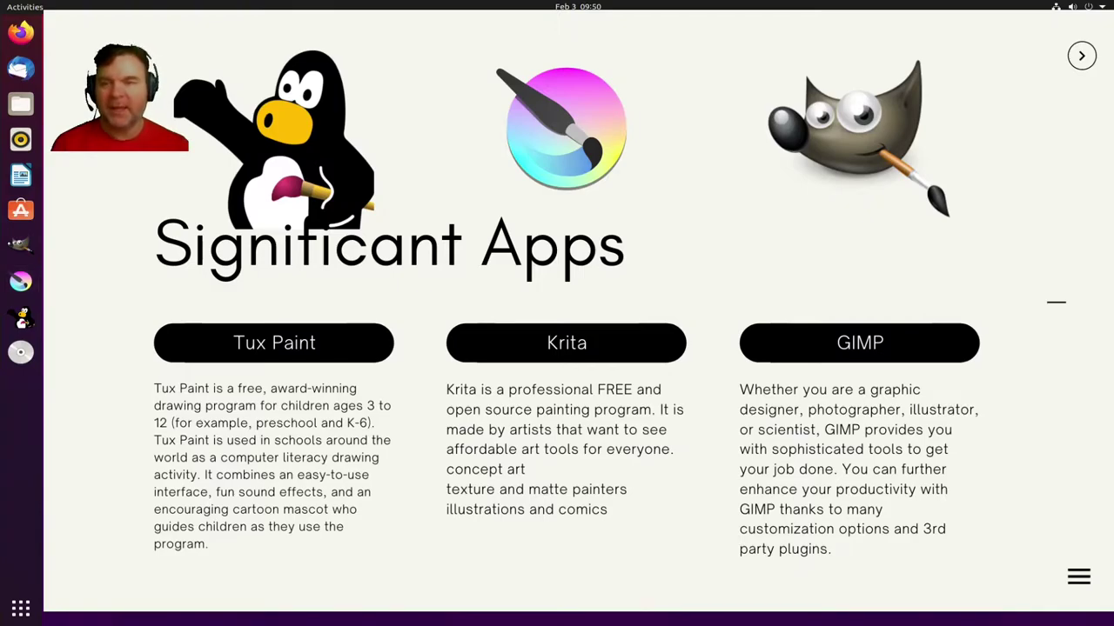
Step: Step through the Students, app collage and Favorite Apps slides back to The Educationist title slide
key("Right")
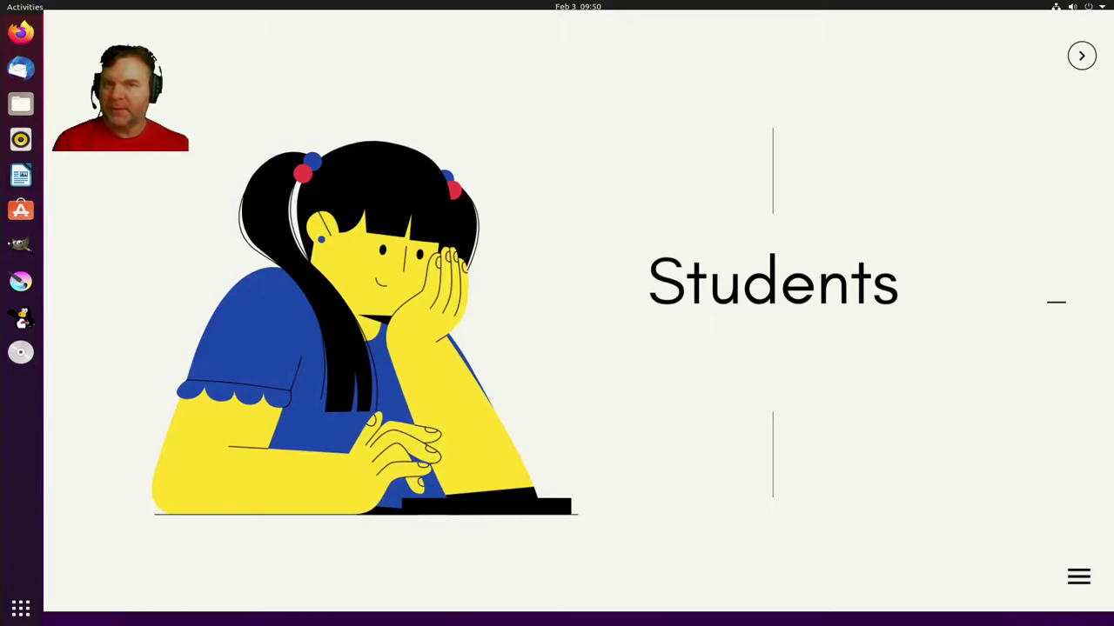
key("Right")
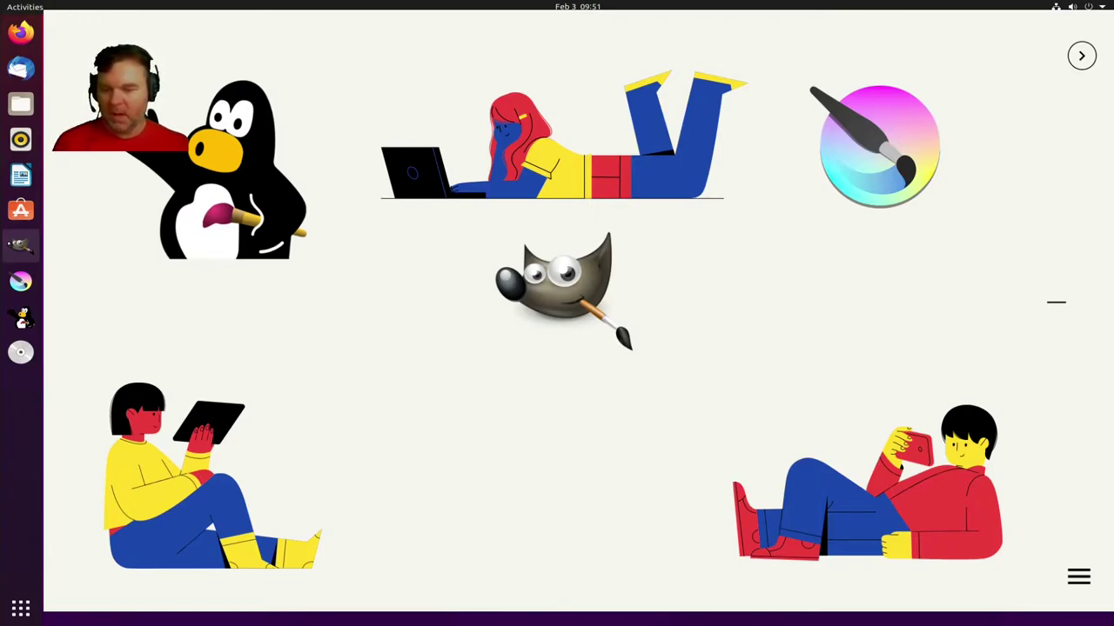
key("Right")
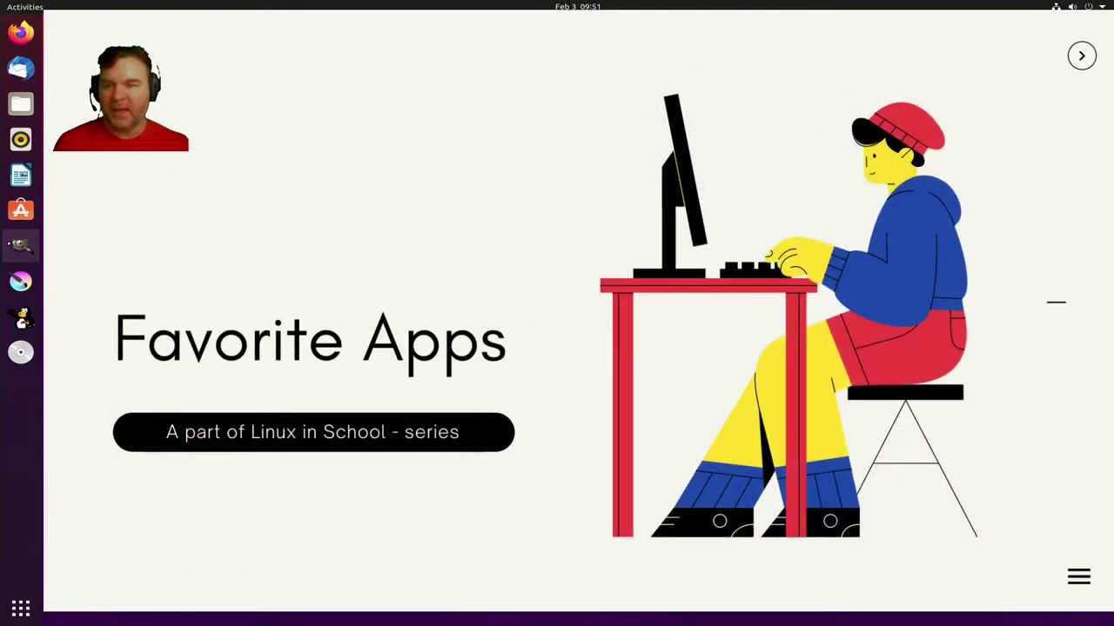
key("Right")
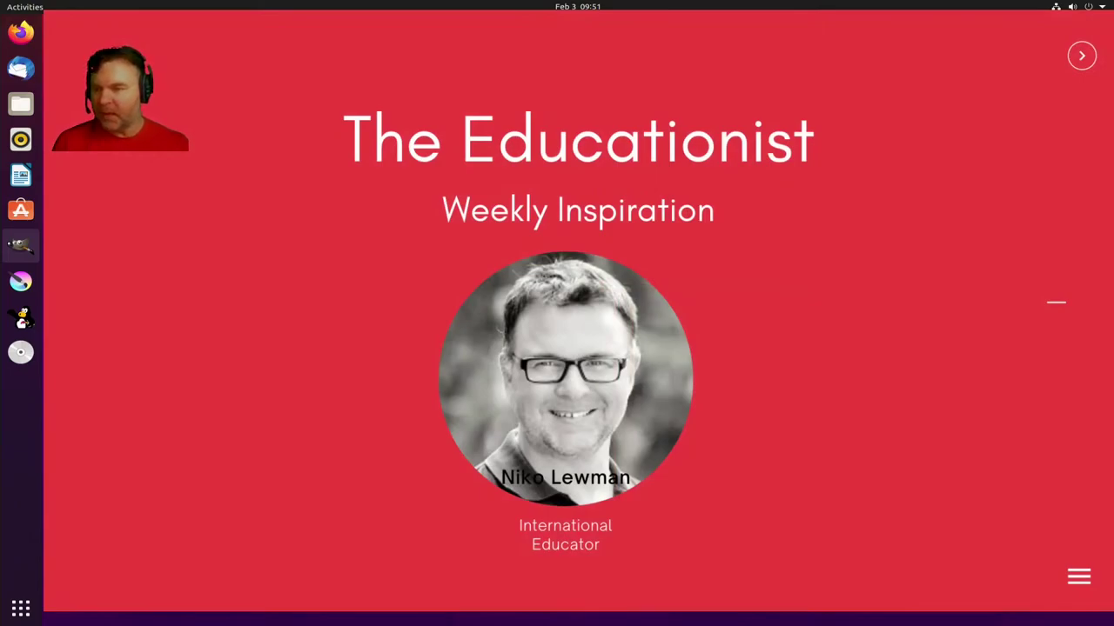
Step: Close the slideshow and start Tux Paint Config from page two of the applications list
left_click(21, 244)
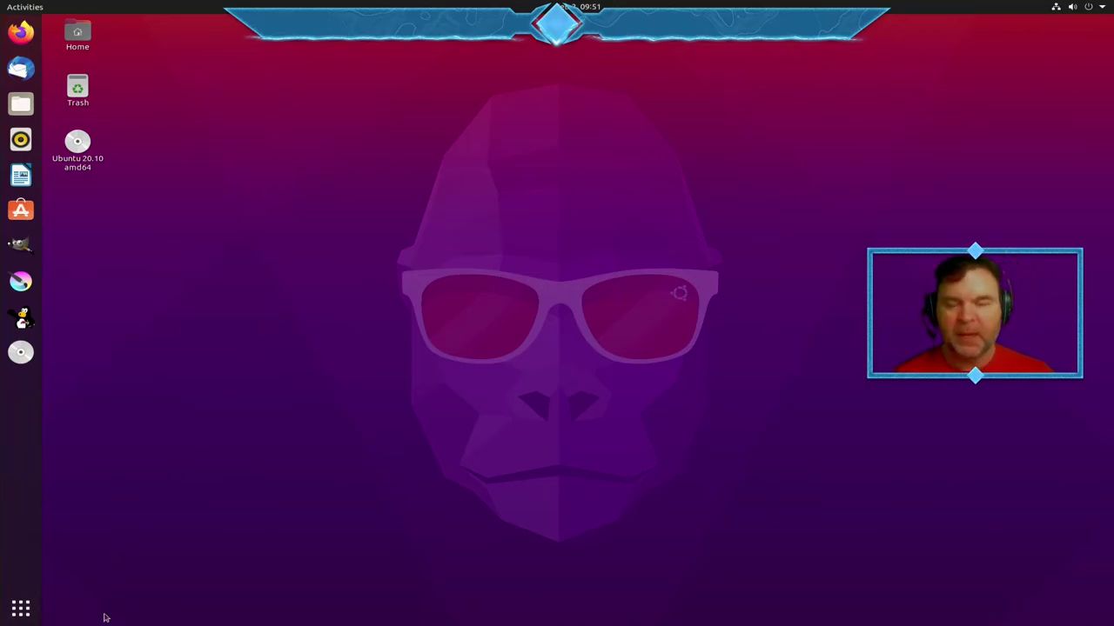
left_click(21, 609)
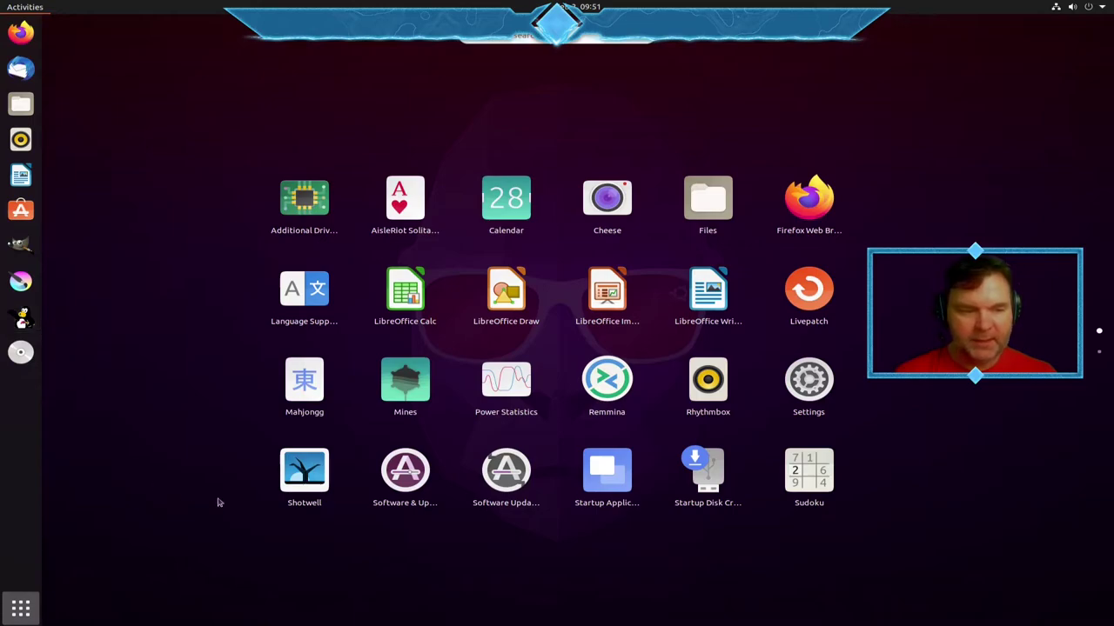
scroll(655, 484, "down", 1)
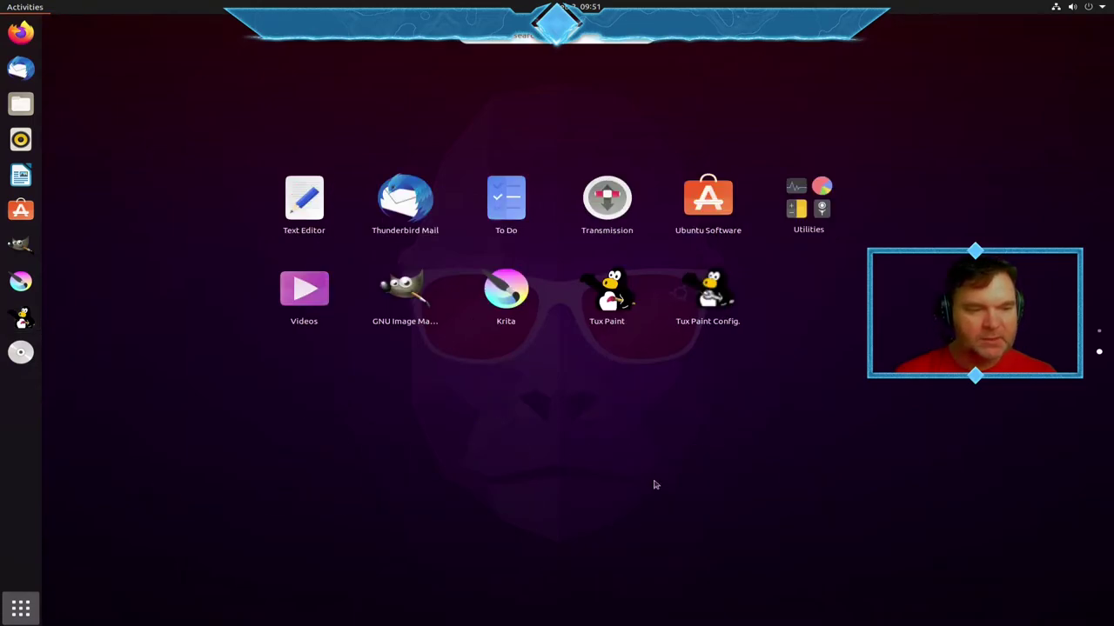
left_click(711, 315)
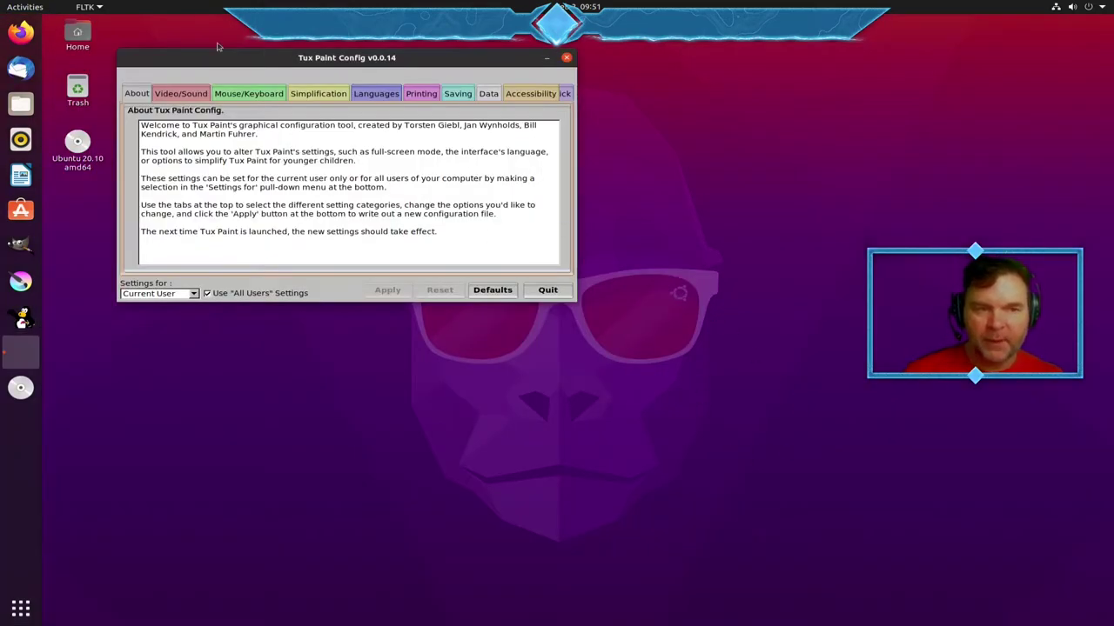
Step: For All Users, enable Fullscreen at Native resolution and toggle sound effects on the Video/Sound tab
left_click_drag(214, 59, 286, 69)
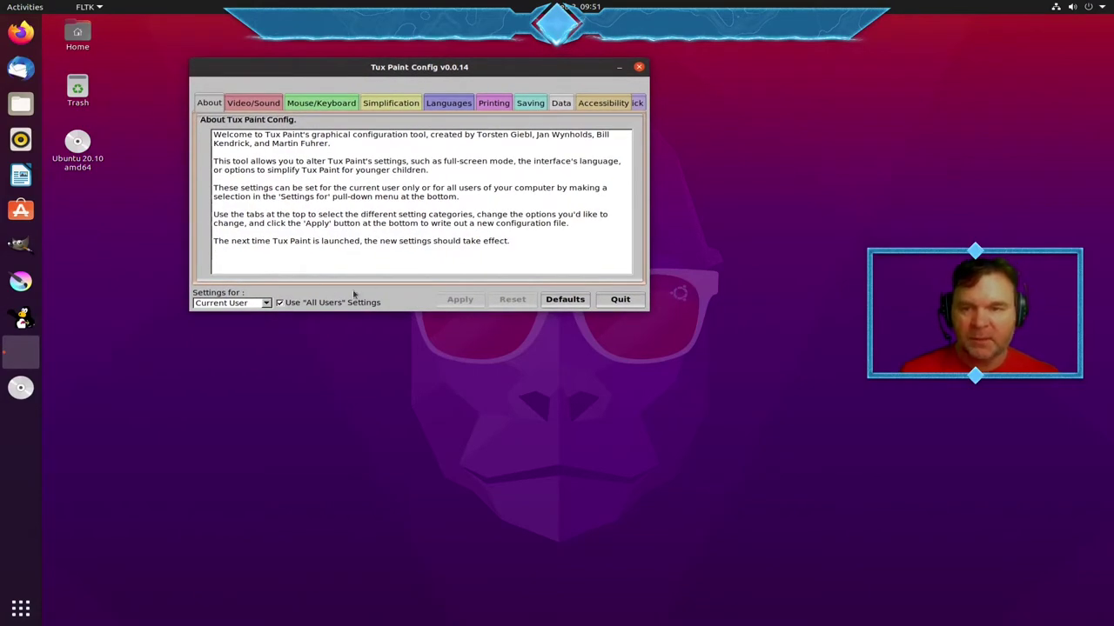
left_click(254, 106)
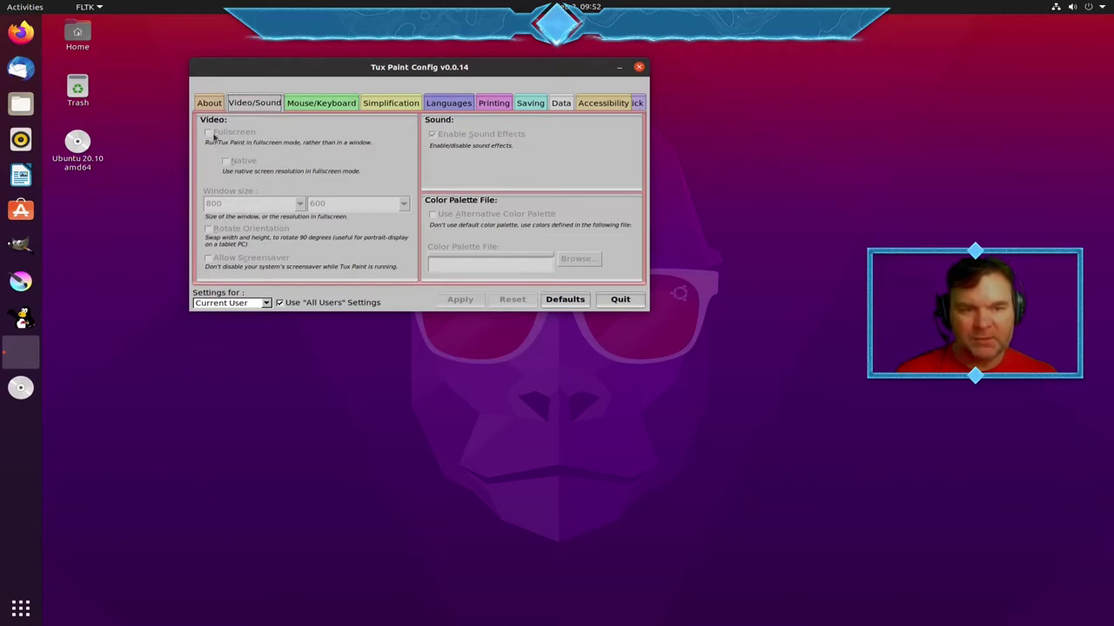
left_click(265, 304)
left_click(230, 314)
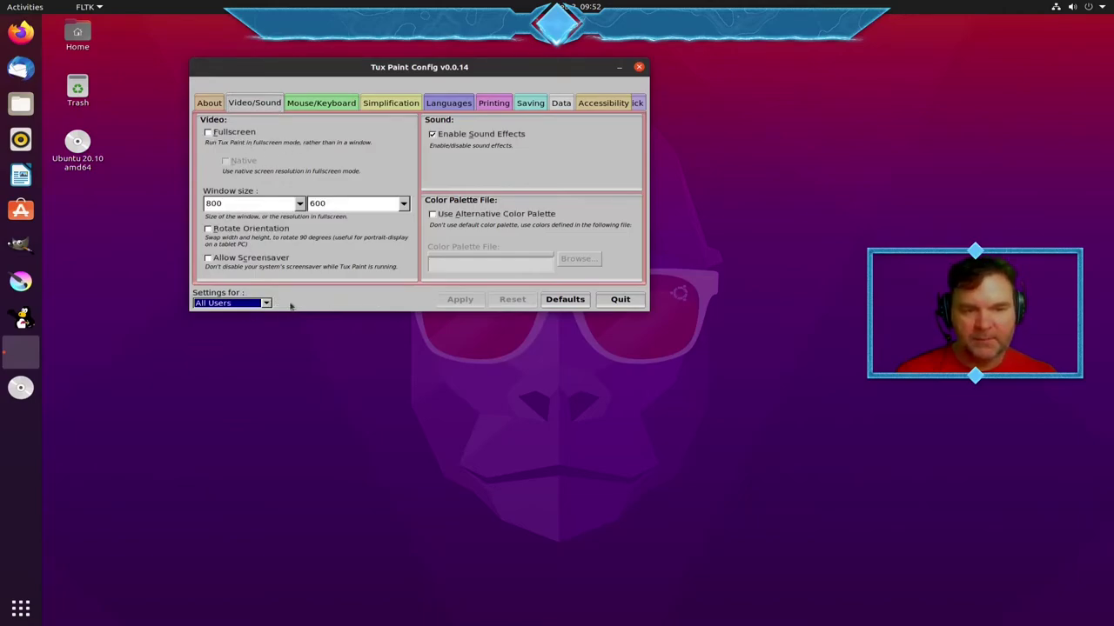
left_click(209, 133)
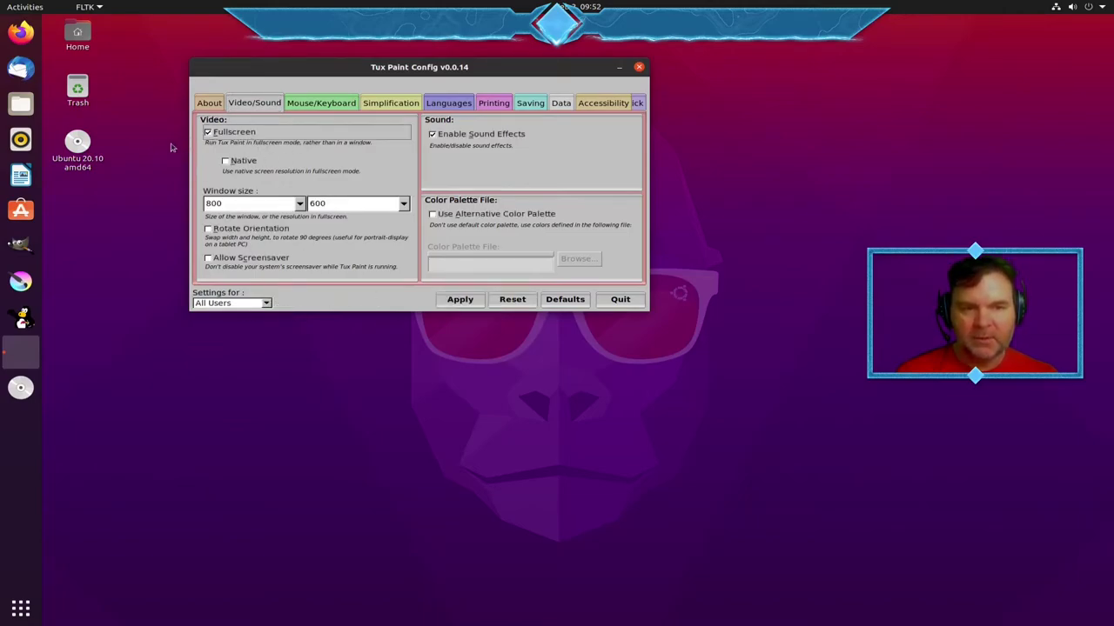
left_click(249, 165)
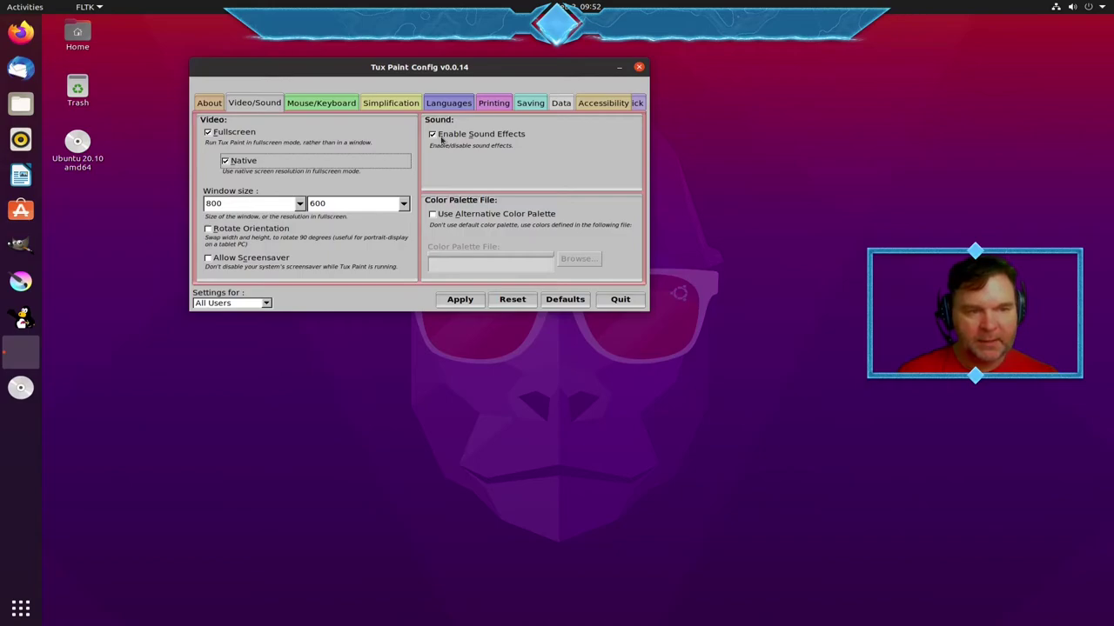
left_click(441, 140)
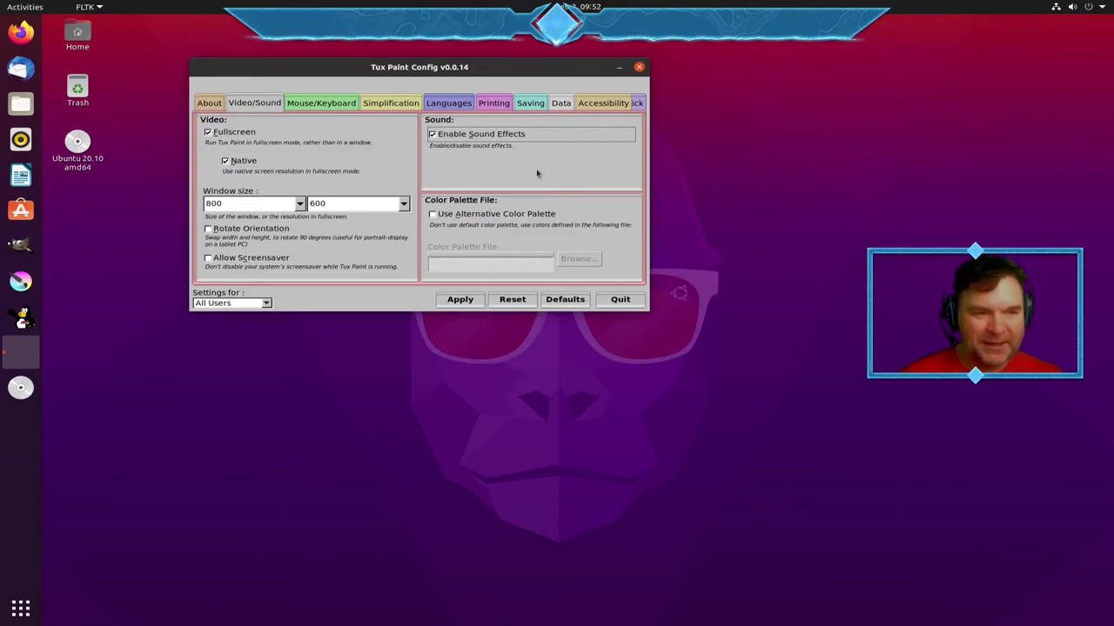
Step: Enable Use Alternative Save Directory and apply for all users, dismissing the permission-denied error
left_click(530, 104)
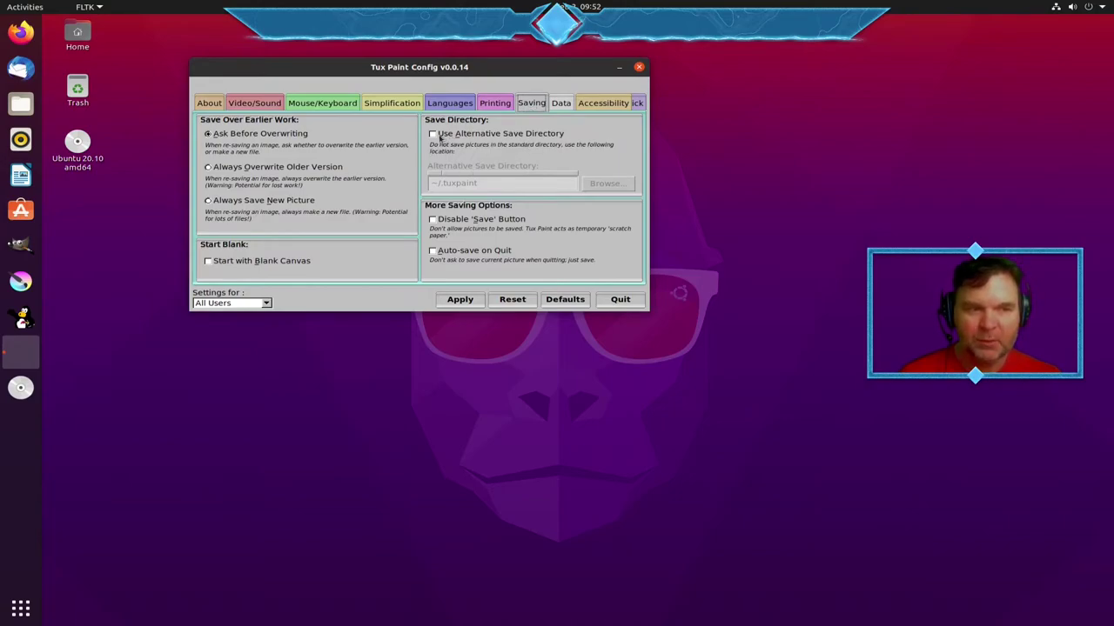
left_click(463, 136)
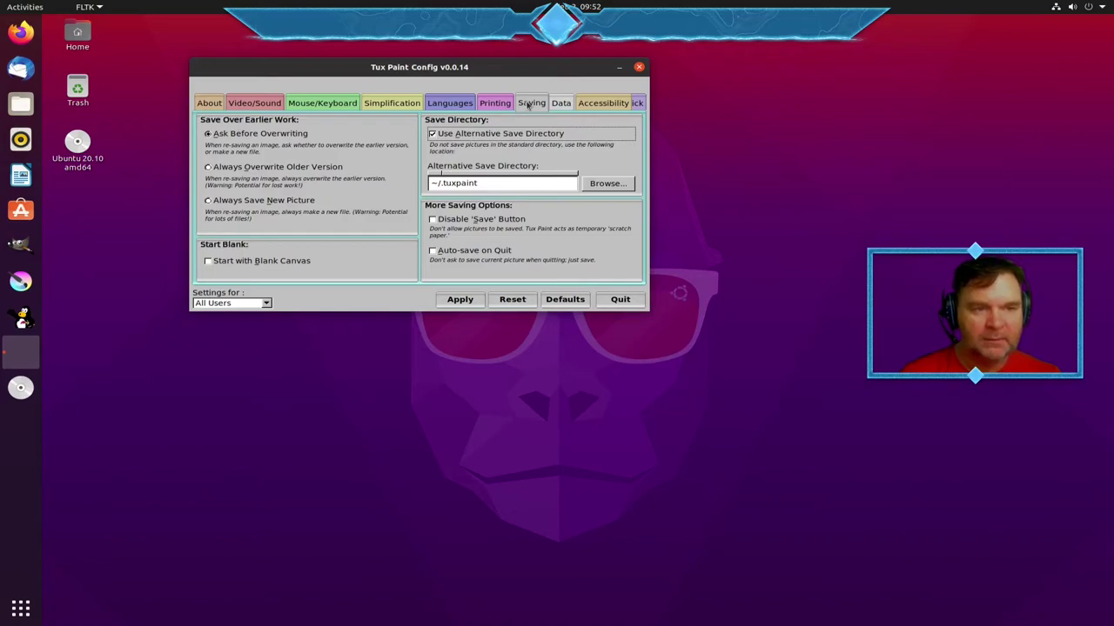
left_click(392, 104)
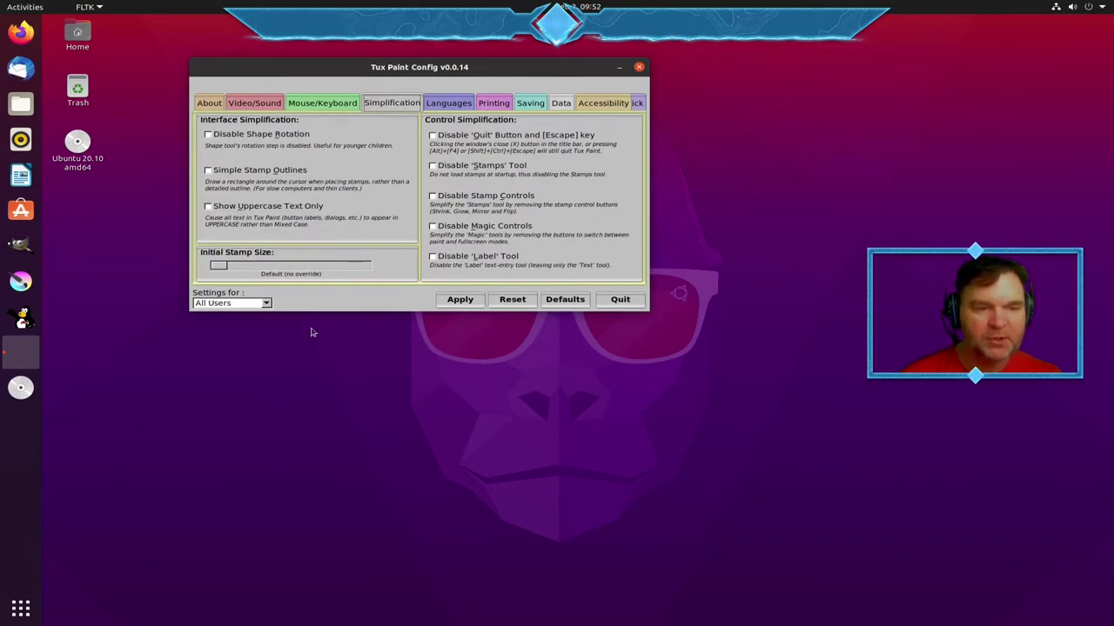
left_click(460, 300)
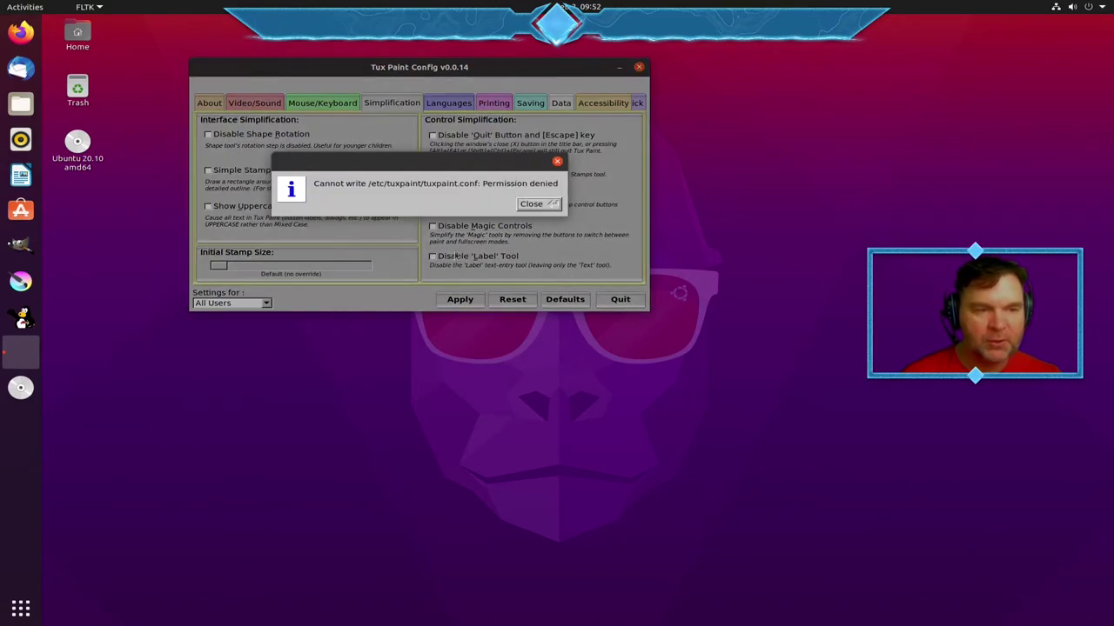
left_click(537, 205)
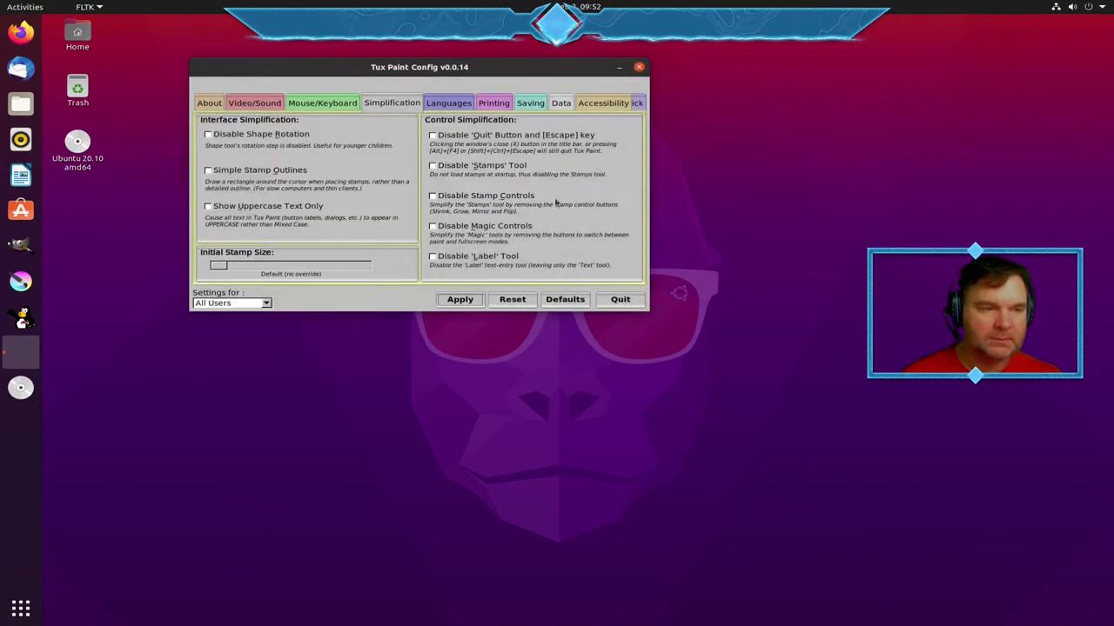
Step: Switch Settings for to Current User, declining to apply the changes to all users
left_click(207, 104)
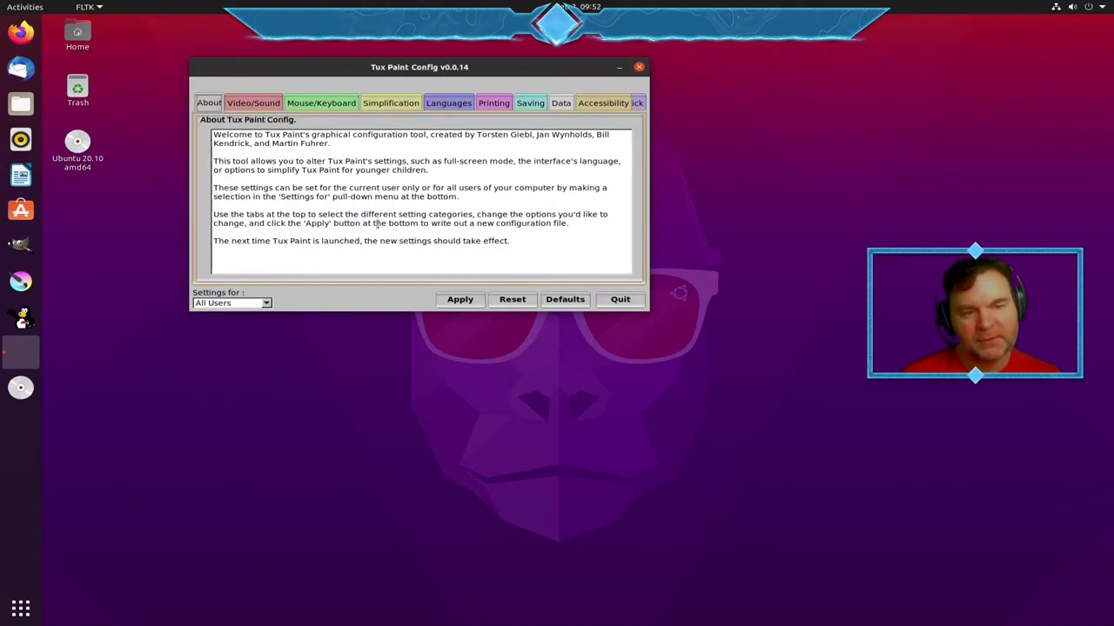
left_click(252, 304)
left_click(218, 294)
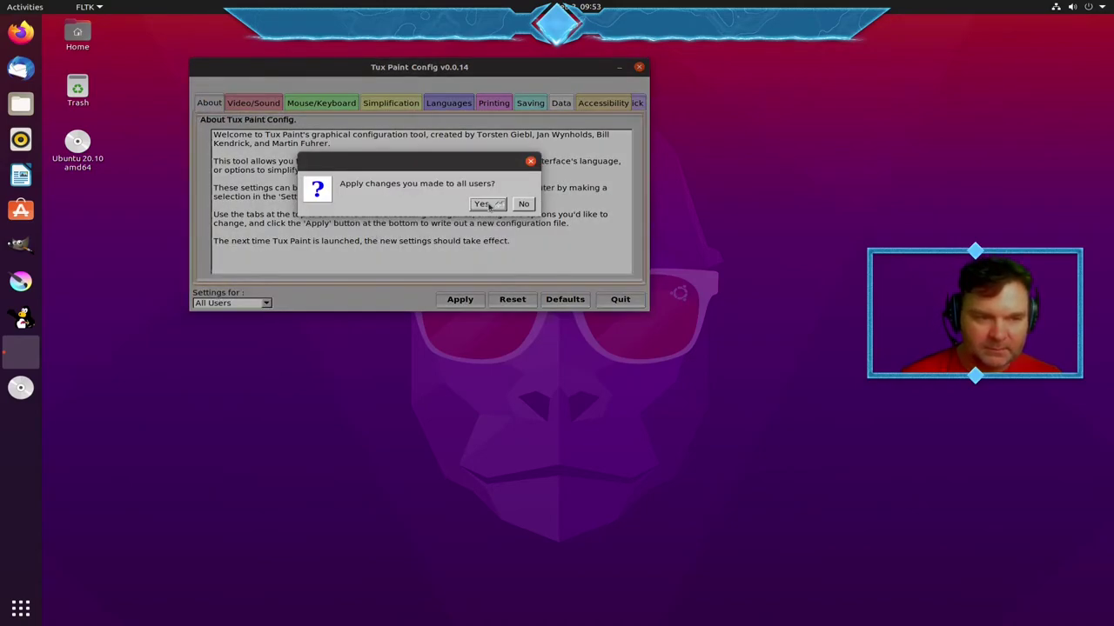
left_click(524, 204)
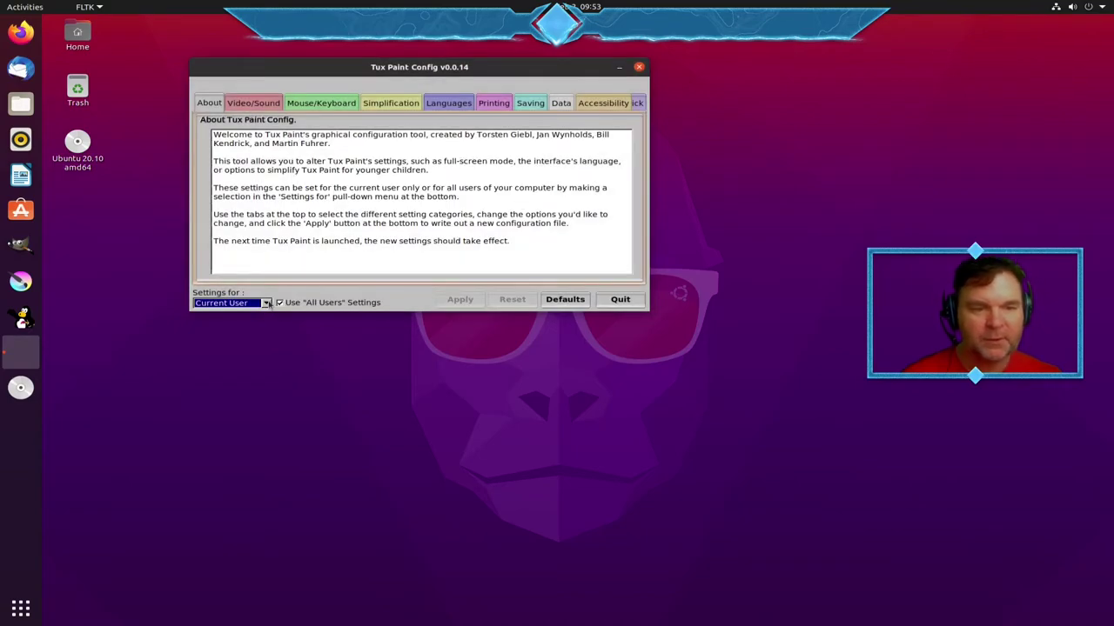
Step: Uncheck Use 'All Users' Settings and apply the current user's settings
left_click(280, 302)
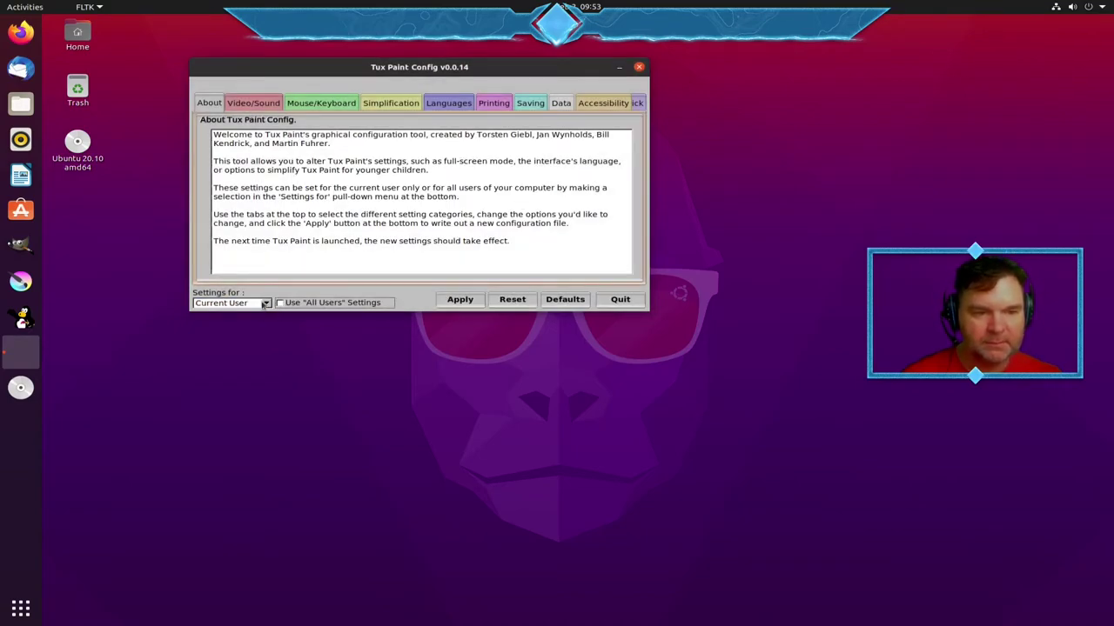
left_click(251, 103)
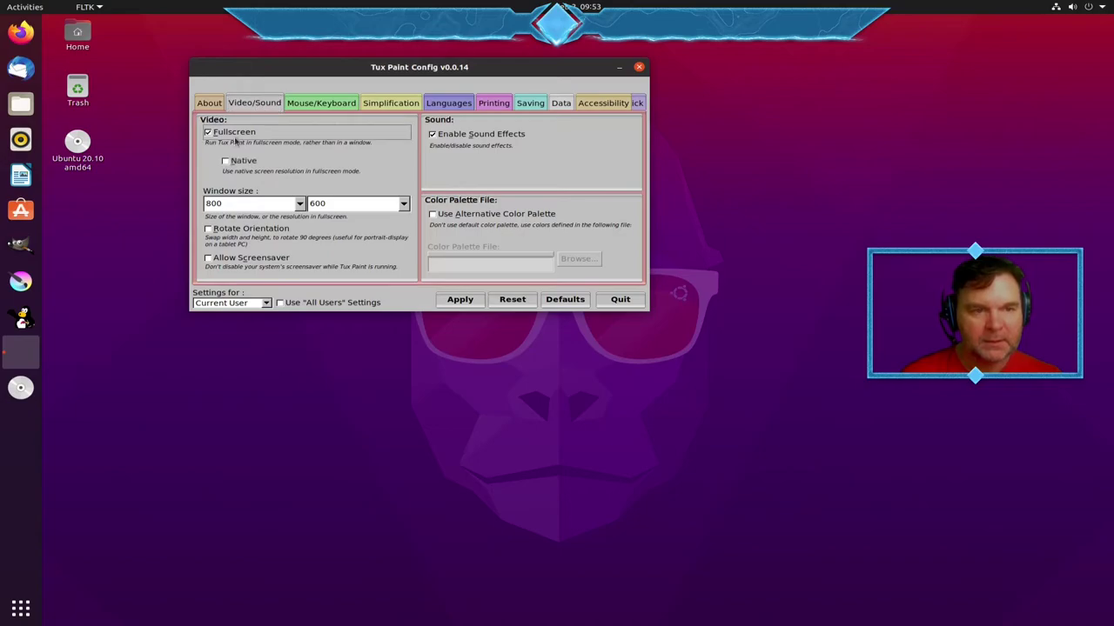
left_click(475, 303)
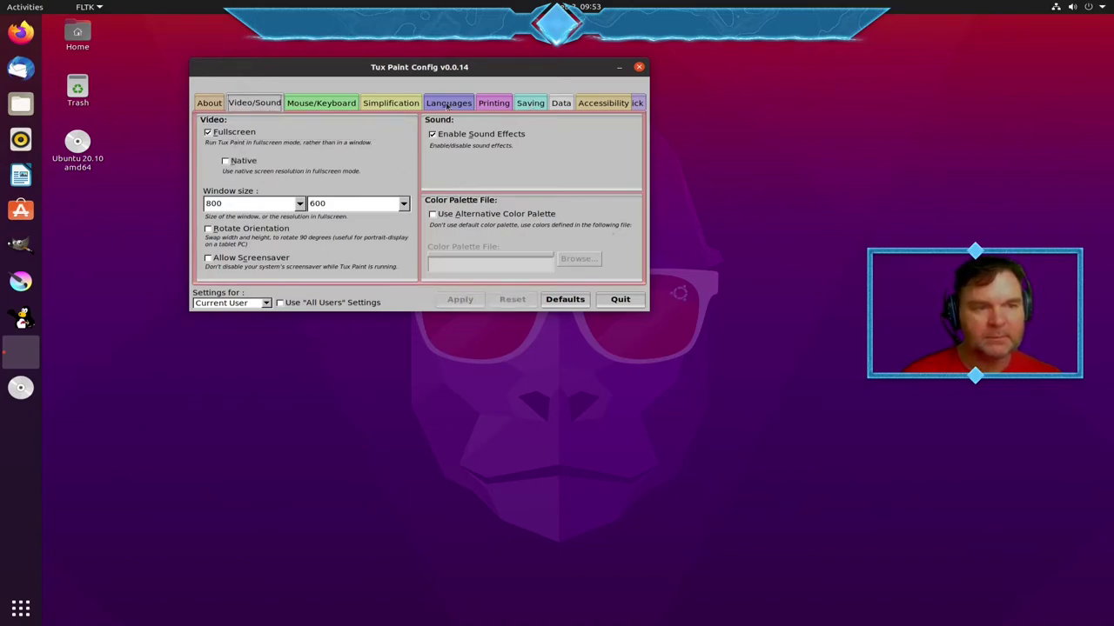
Step: Review the Languages, Printing and Saving tabs, quit the configuration and start Tux Paint
left_click(448, 105)
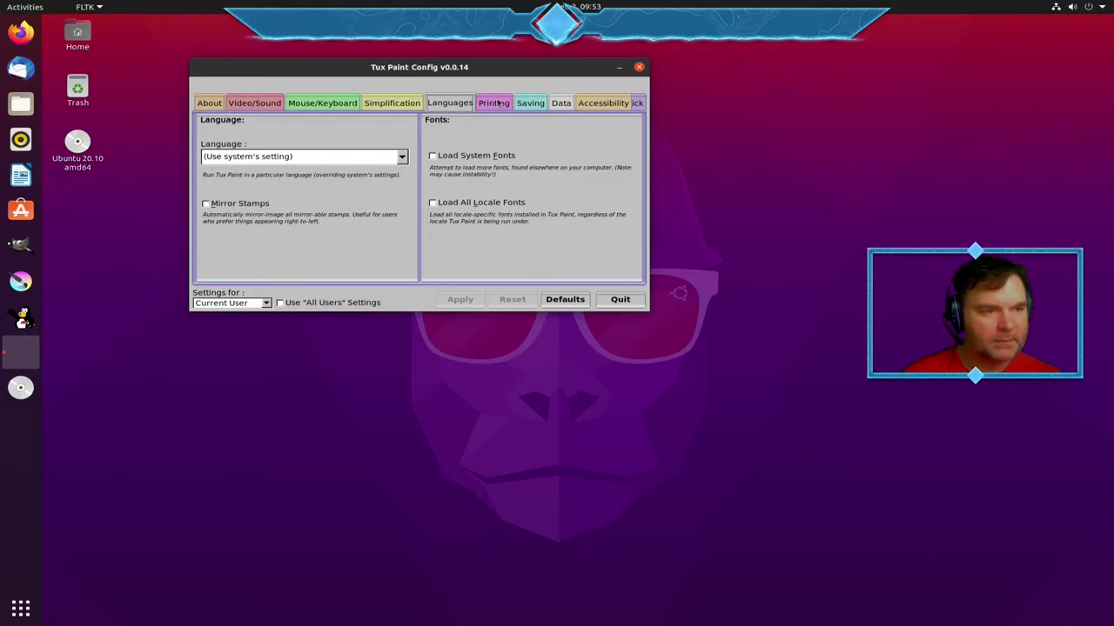
left_click(496, 104)
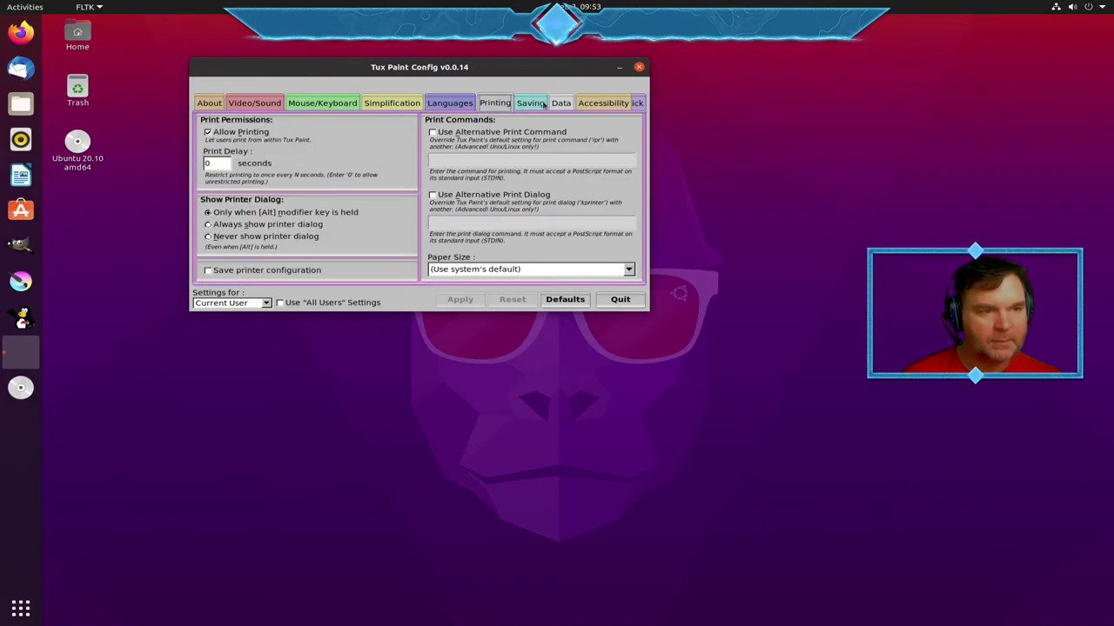
left_click(544, 105)
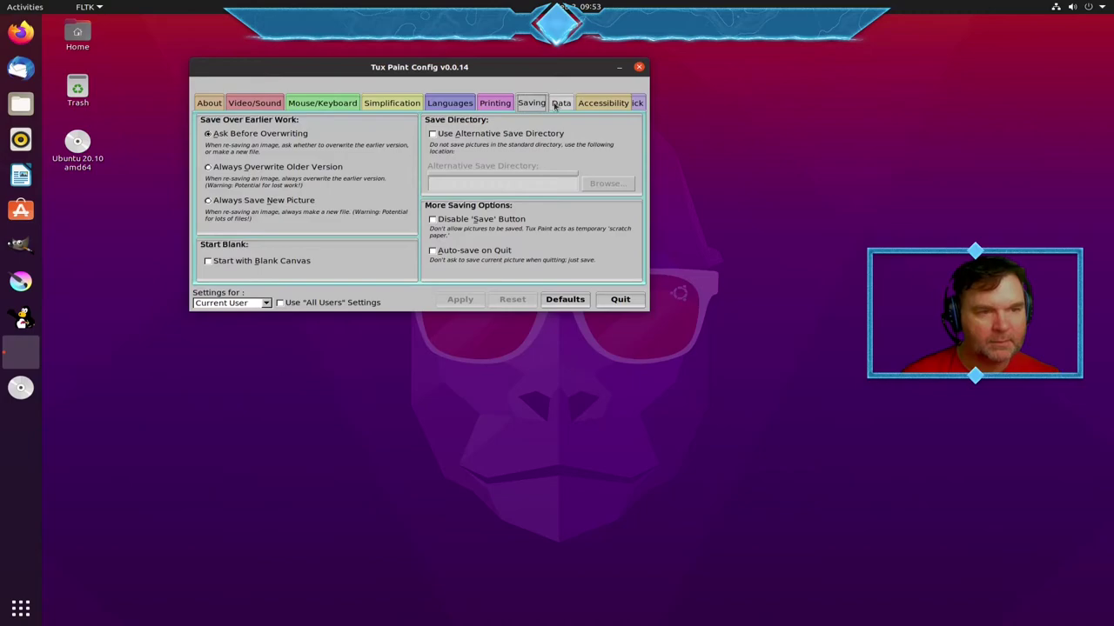
left_click(618, 300)
left_click(23, 320)
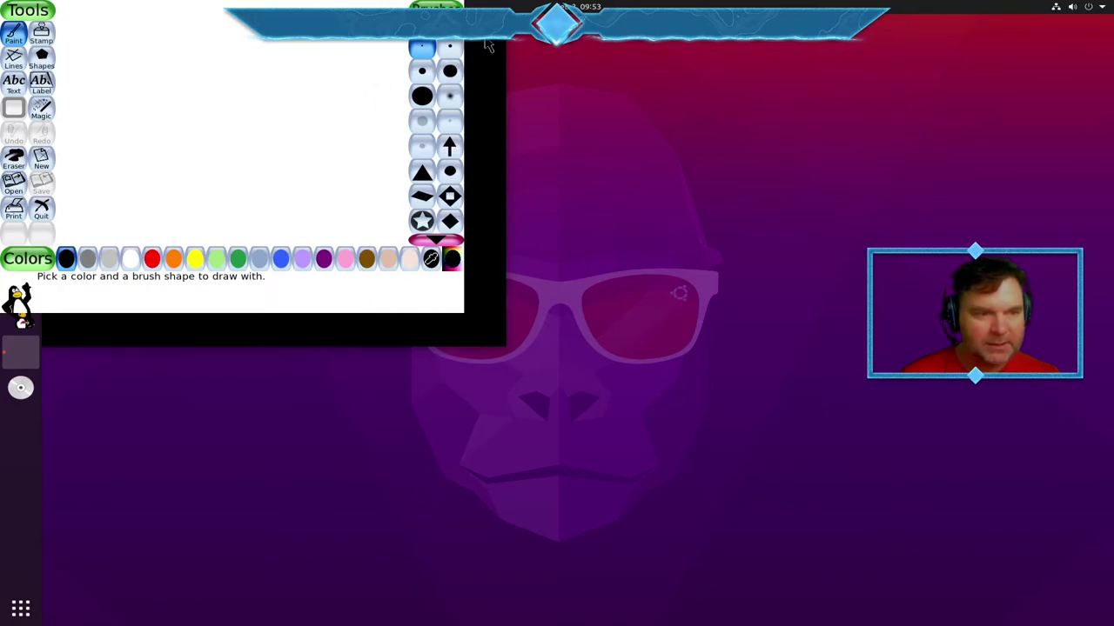
Step: Draw a freehand black brush stroke on the canvas, then confirm quitting Tux Paint
left_click_drag(324, 5, 374, 98)
key("Escape")
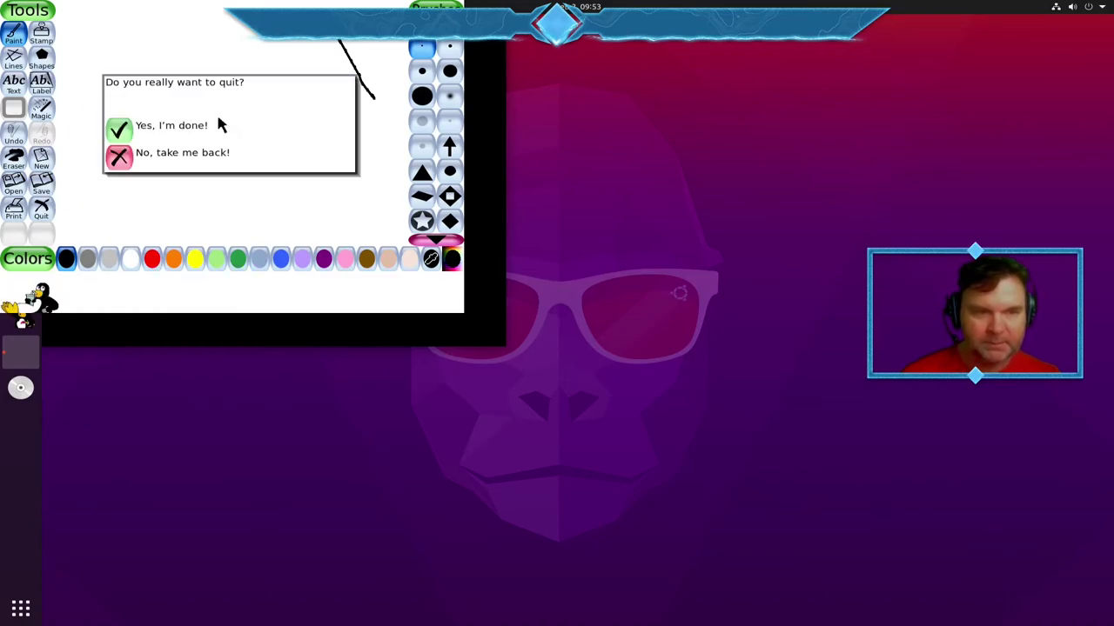
left_click(119, 129)
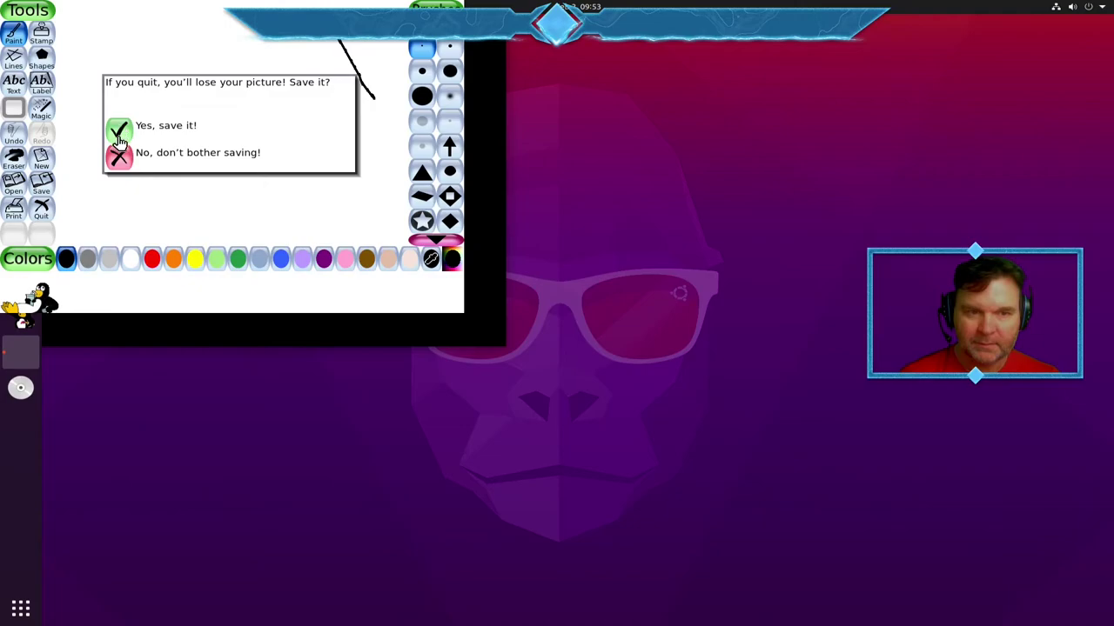
Step: Quit without saving, relaunch Tux Paint and cancel the quit prompt once
left_click(118, 157)
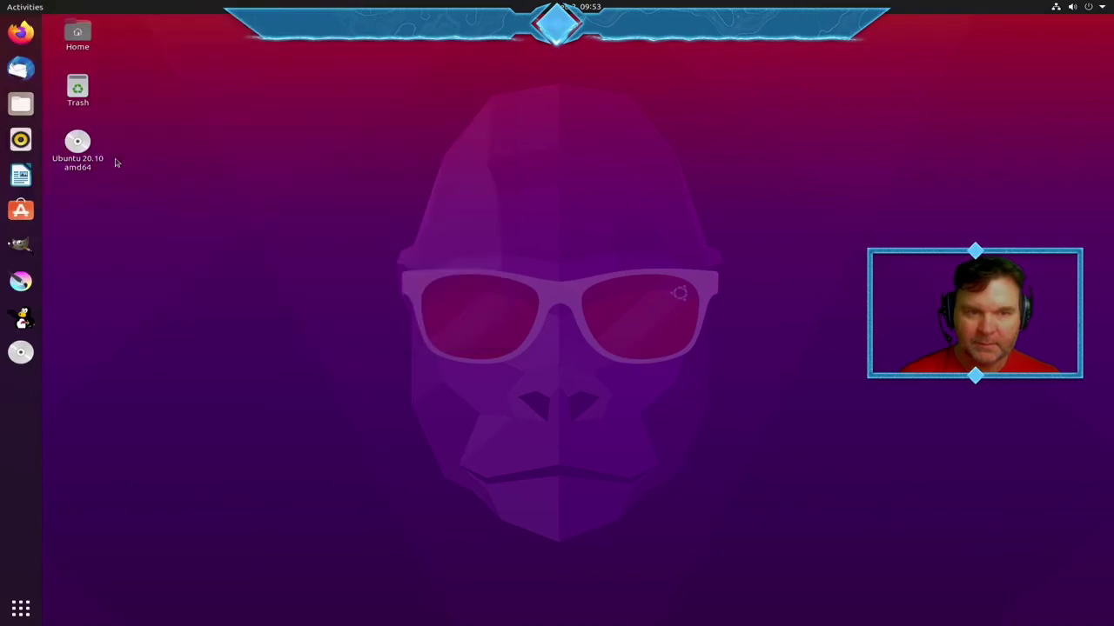
left_click(23, 321)
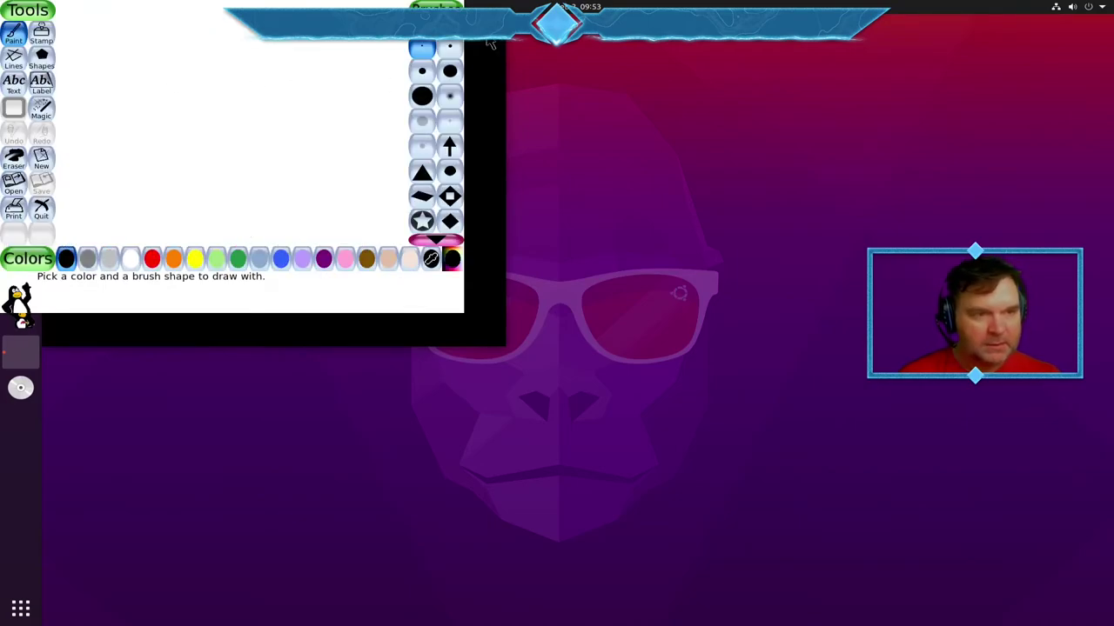
key("Escape")
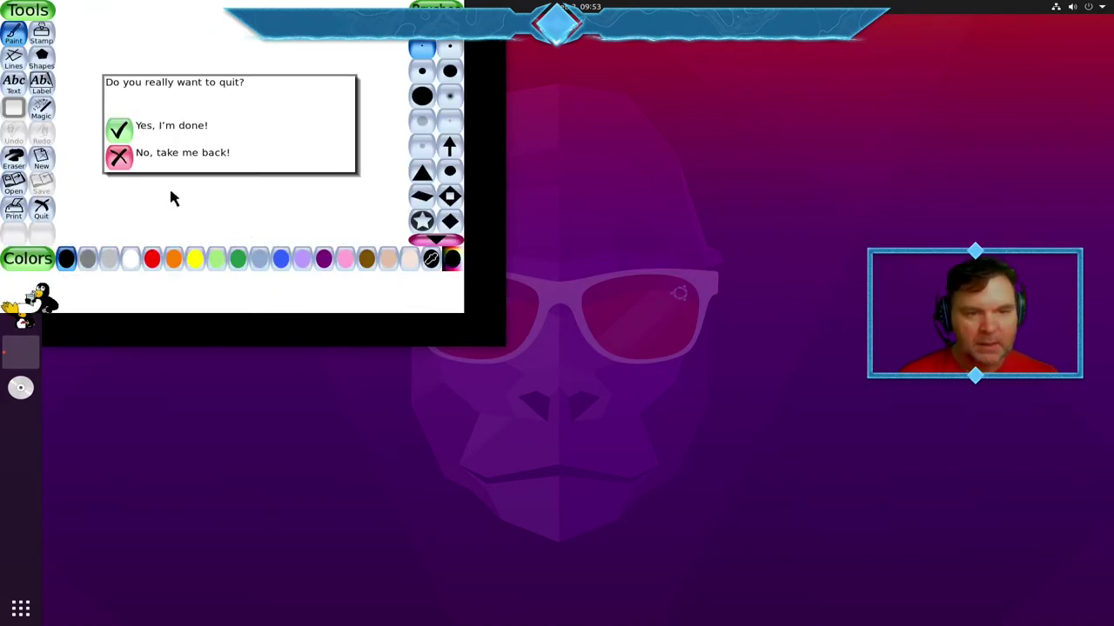
left_click(117, 155)
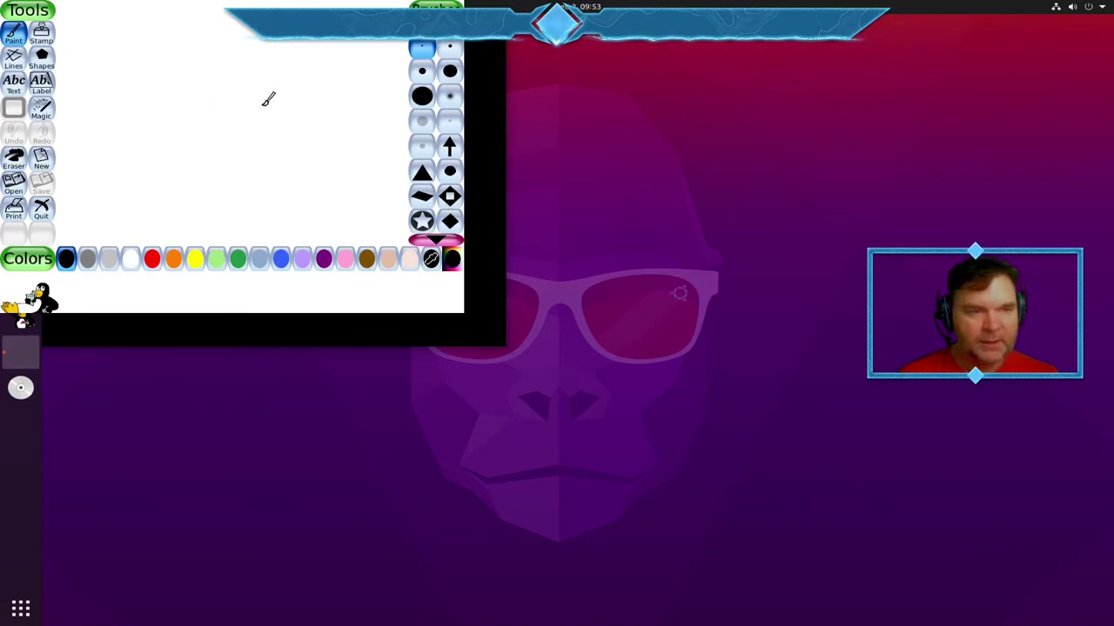
Step: Quit Tux Paint and show page two of the applications list
key("Escape")
left_click(117, 130)
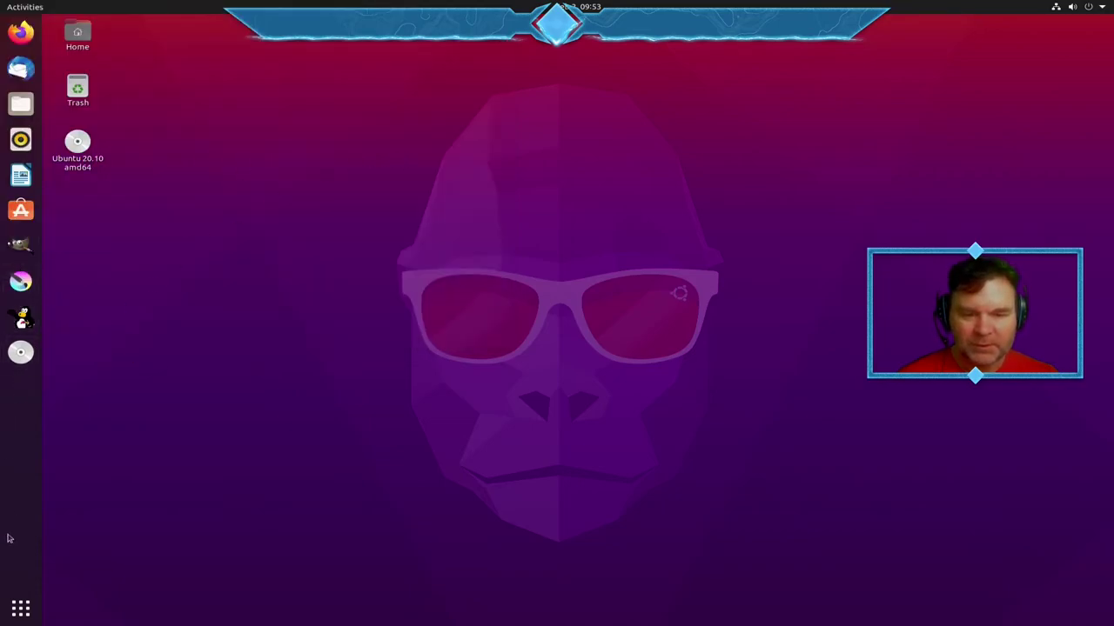
left_click(21, 608)
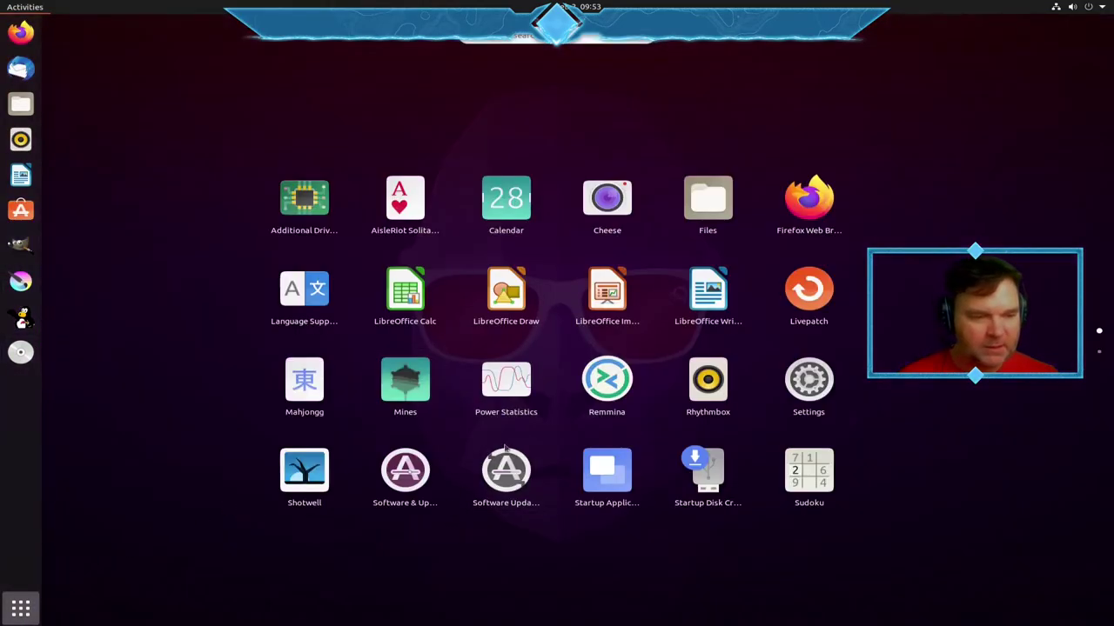
scroll(527, 440, "down", 1)
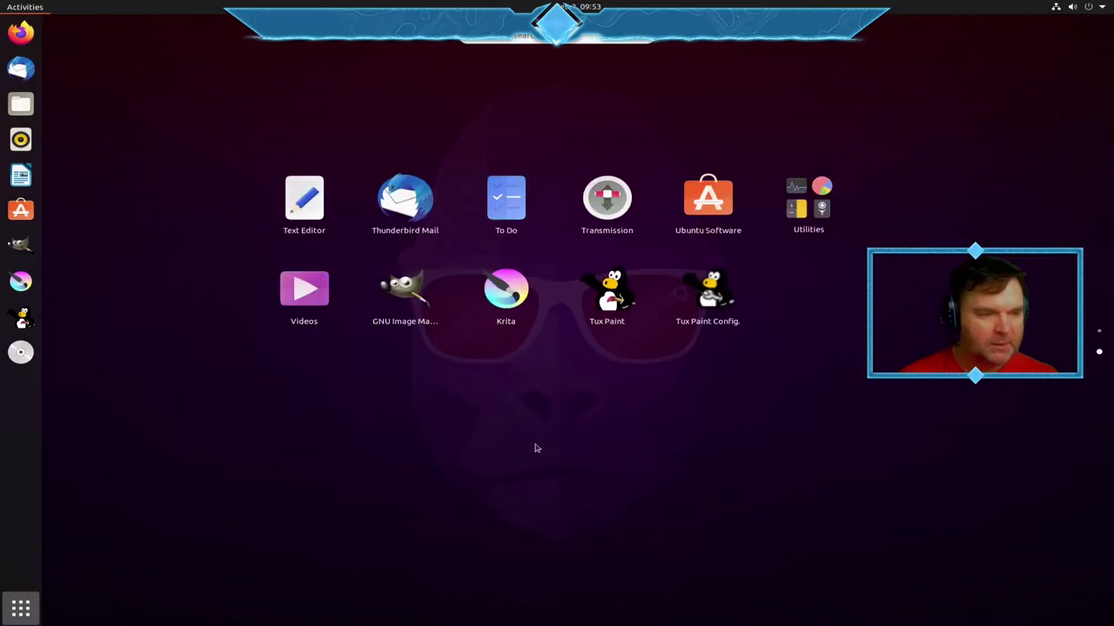
Step: In Tux Paint Config, turn Fullscreen off on the Video/Sound tab, apply it, and quit
left_click(707, 296)
left_click(179, 94)
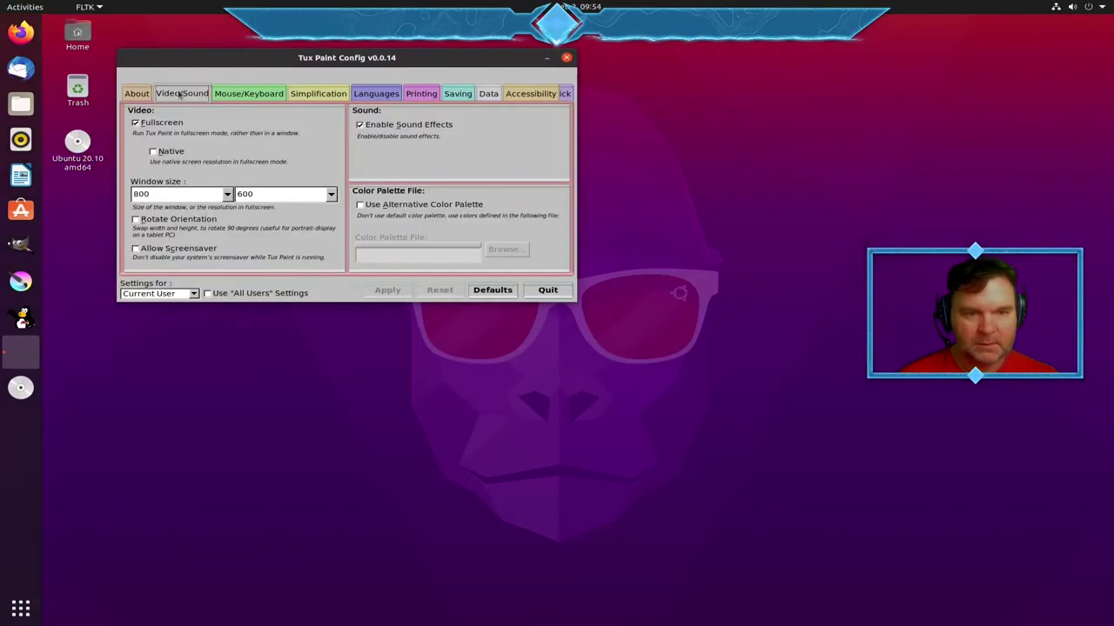
left_click(136, 123)
left_click(387, 290)
left_click(548, 290)
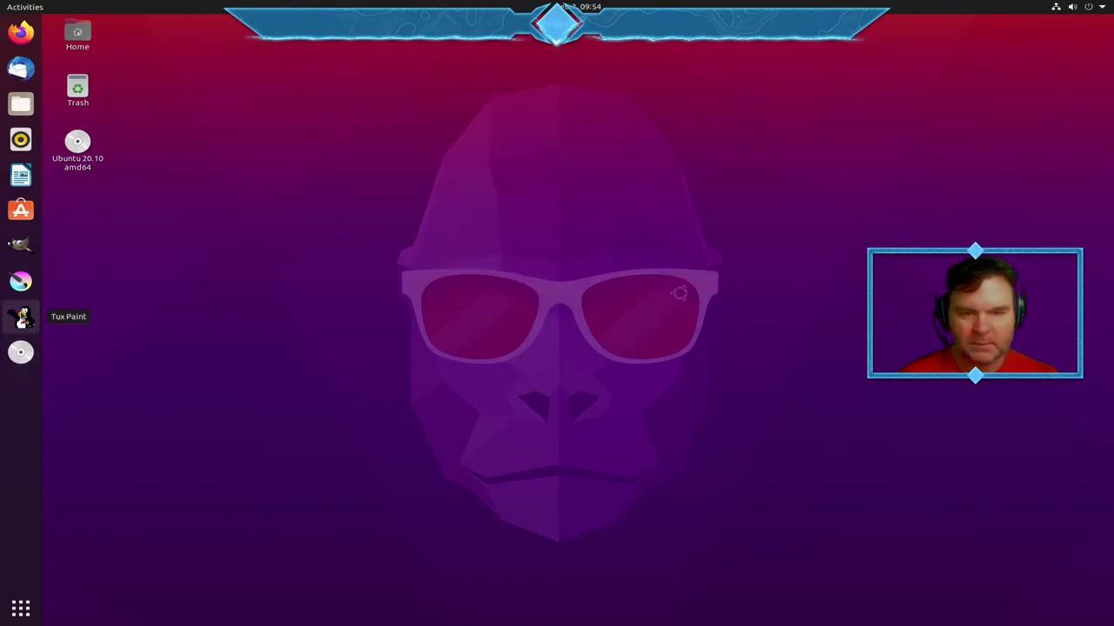
Step: Relaunch Tux Paint in windowed mode and move its window up and to the left
left_click(21, 318)
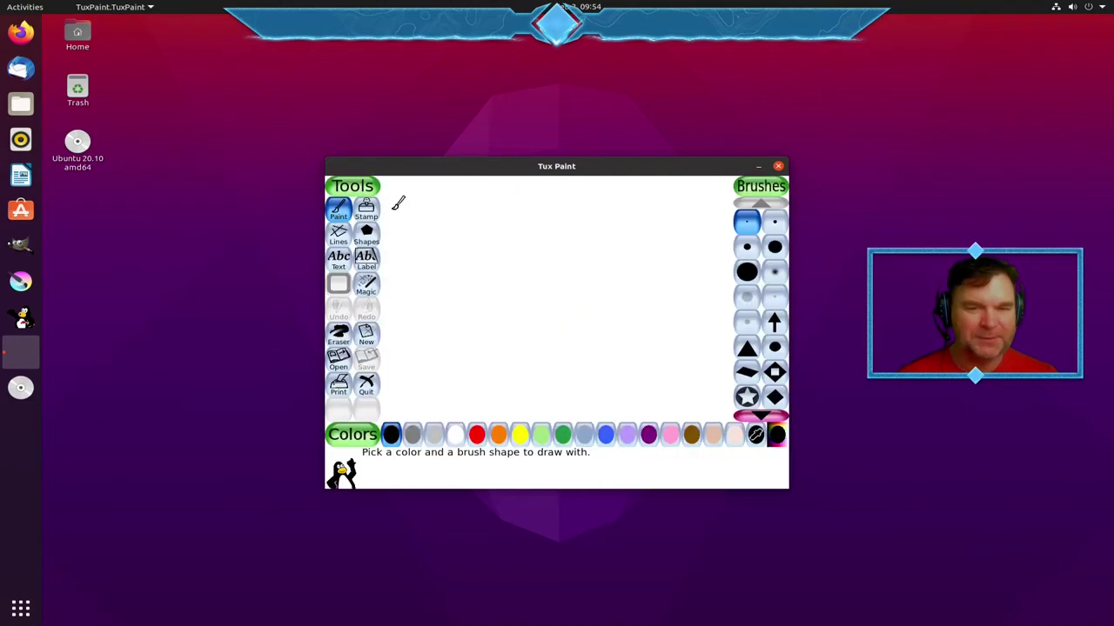
mouse_move(482, 170)
left_mouse_down()
mouse_move(560, 125)
mouse_move(555, 91)
mouse_move(454, 49)
left_mouse_up()
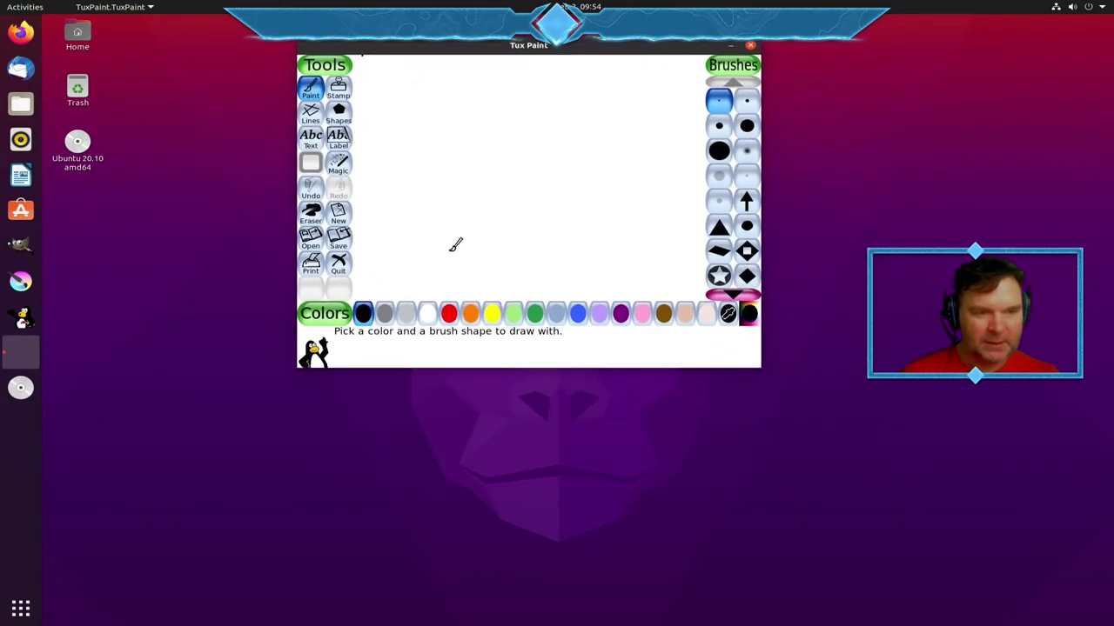
Step: Stamp a crowned crane from the bird stamps onto the canvas
left_click(339, 93)
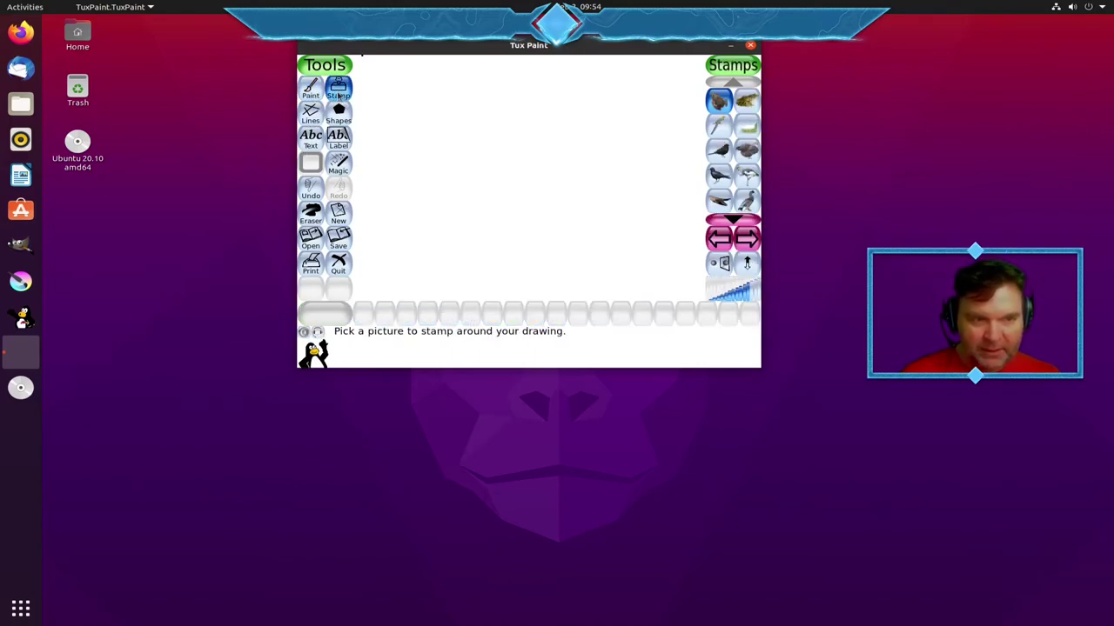
left_click(741, 201)
left_click(746, 175)
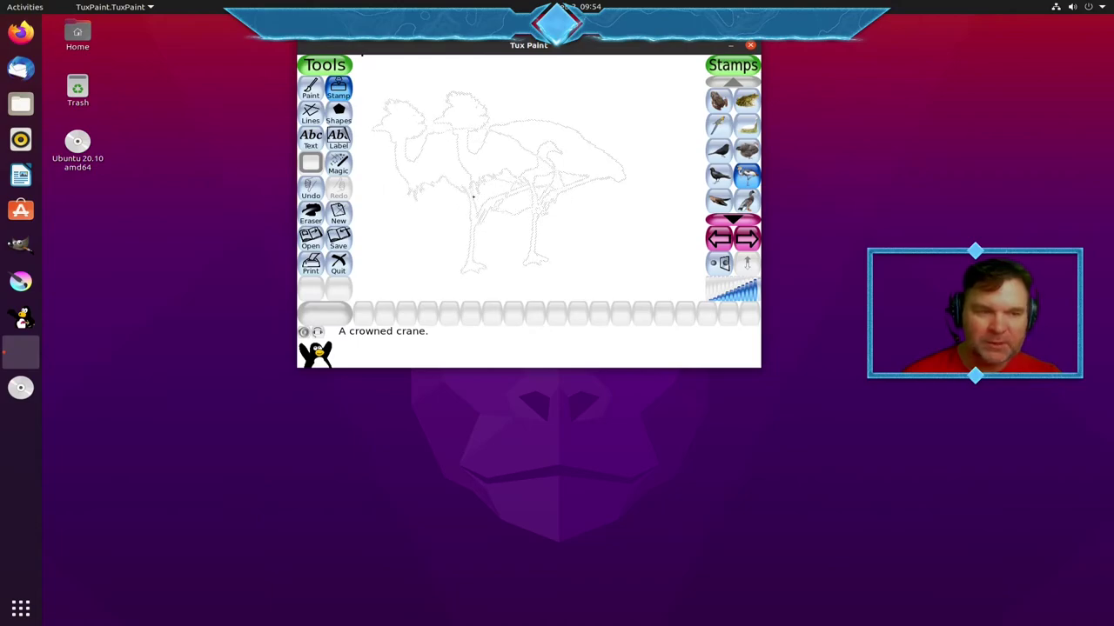
left_click(453, 178)
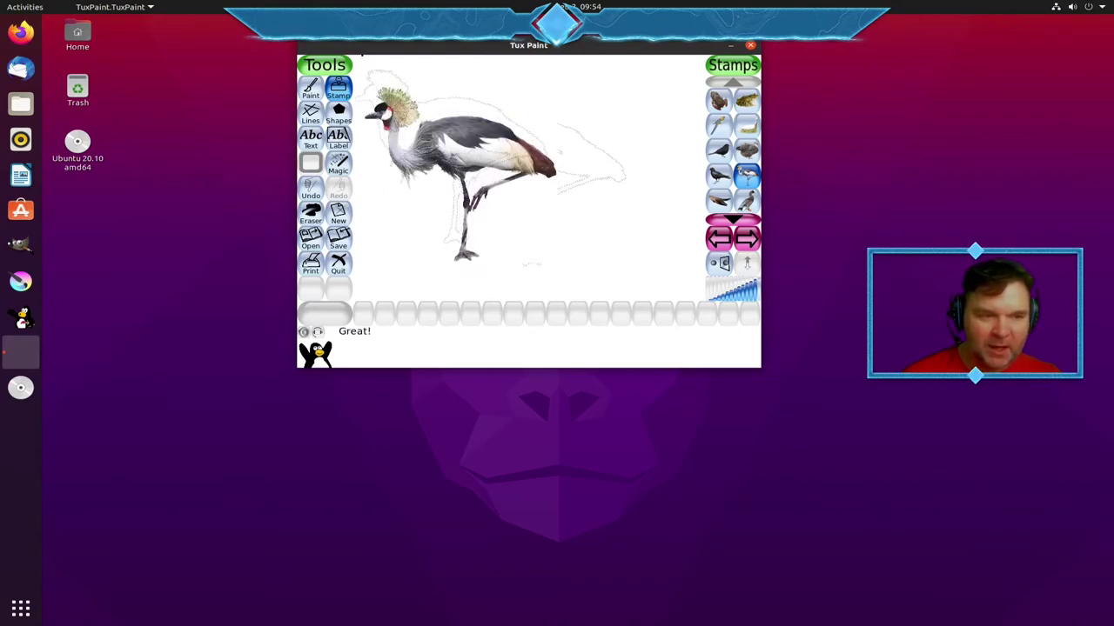
Step: Stamp two cameras at the canvas top right, one below the other
left_click(745, 240)
left_click(718, 238)
left_click(746, 239)
left_click(746, 241)
left_click(745, 240)
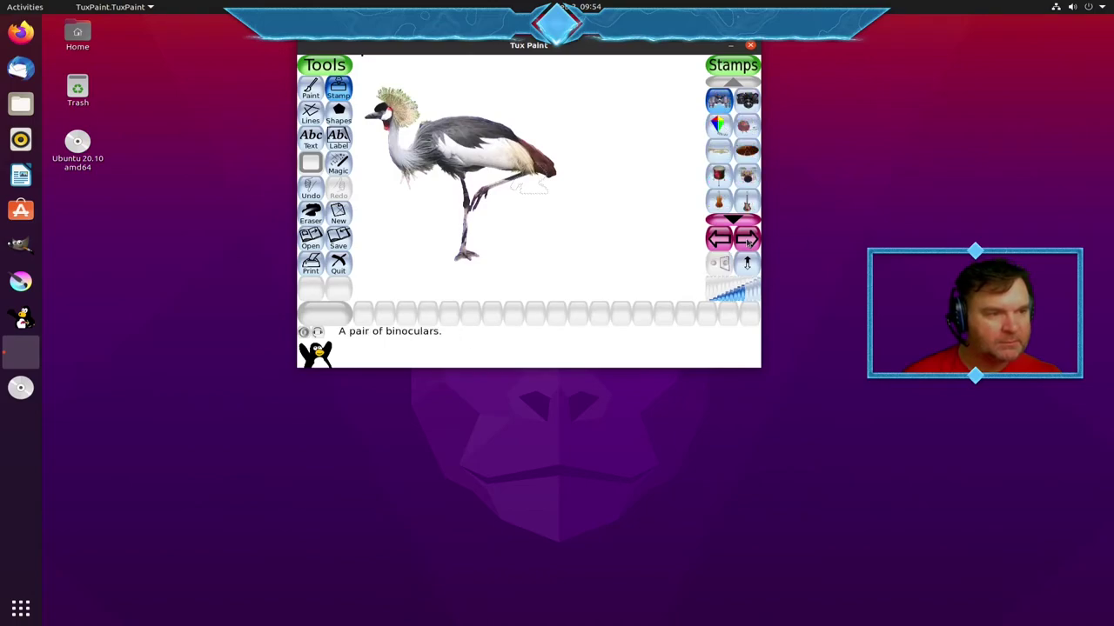
left_click(746, 102)
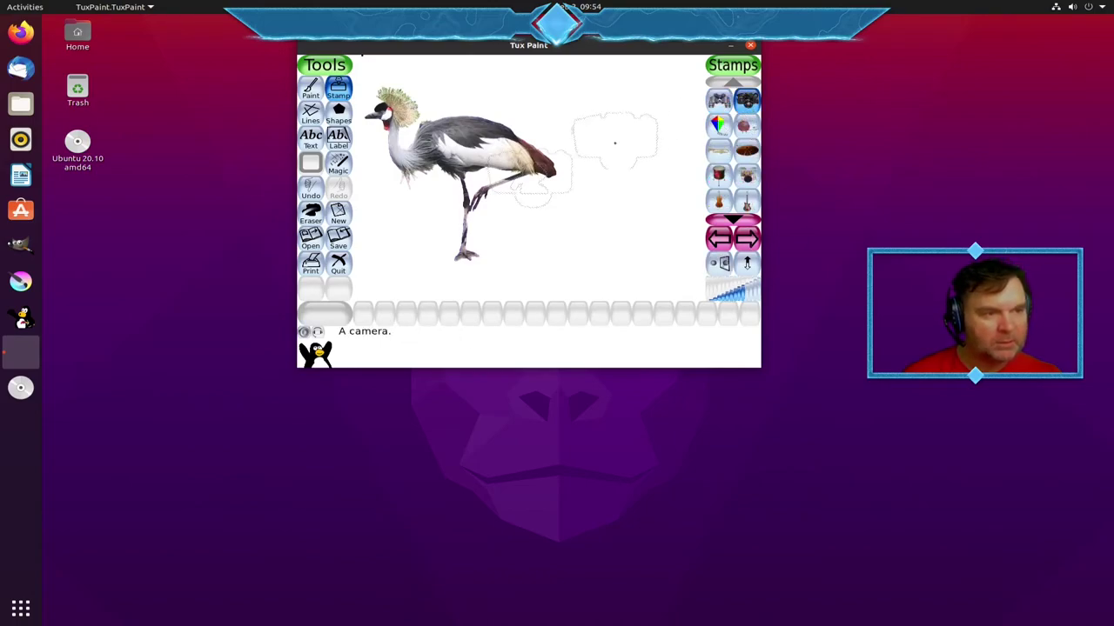
left_click(632, 97)
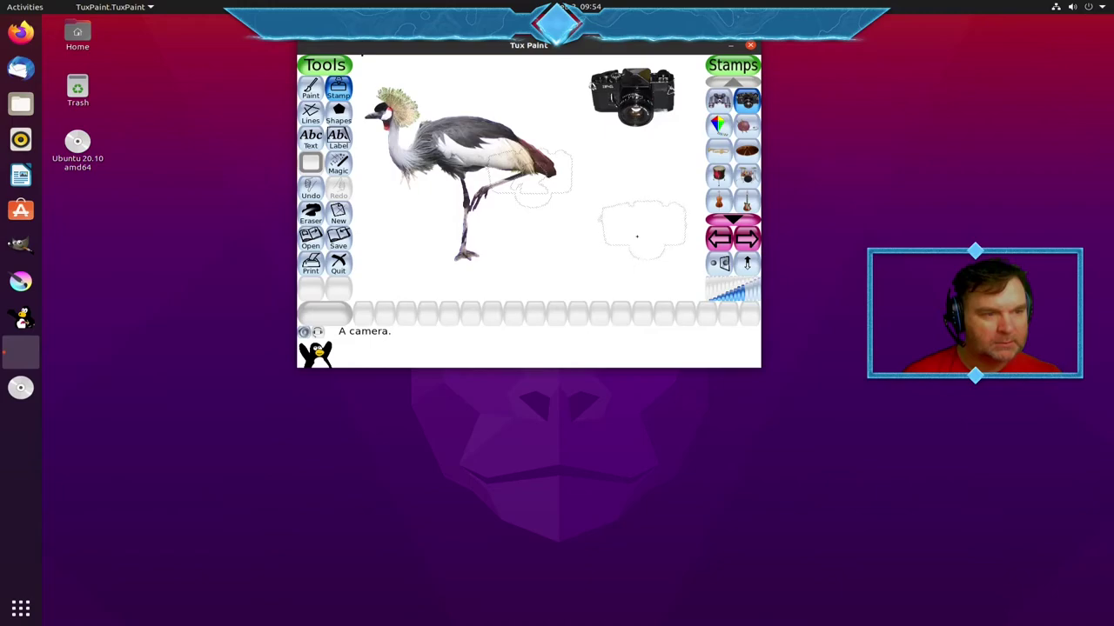
left_click(649, 225)
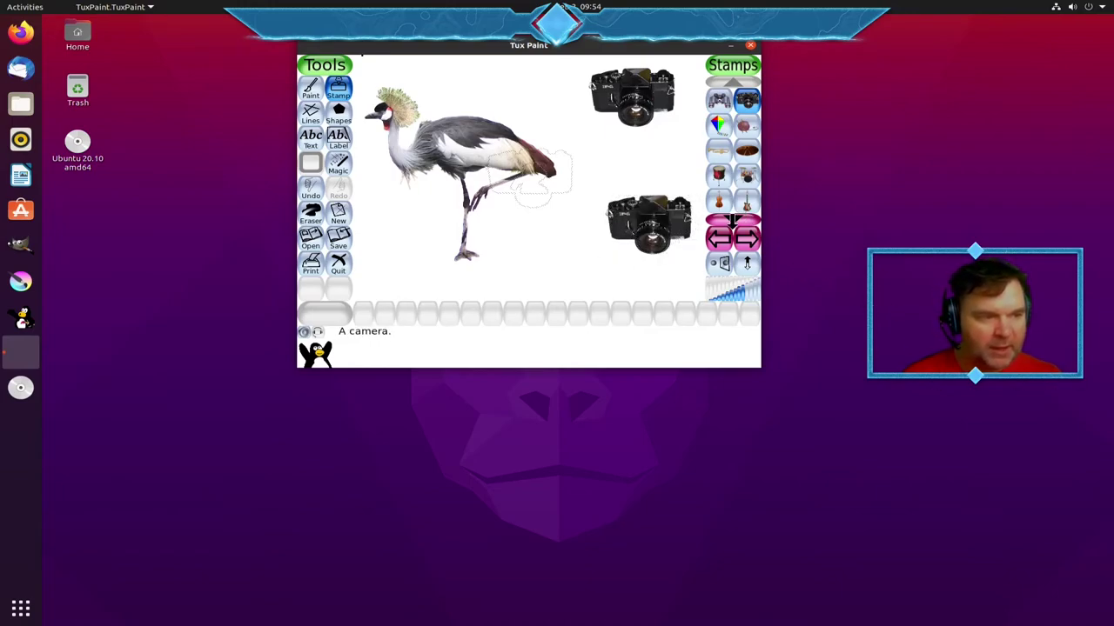
Step: Stamp two green eyes side by side below the crane, then select the female head stamp
left_click(747, 242)
left_click(746, 242)
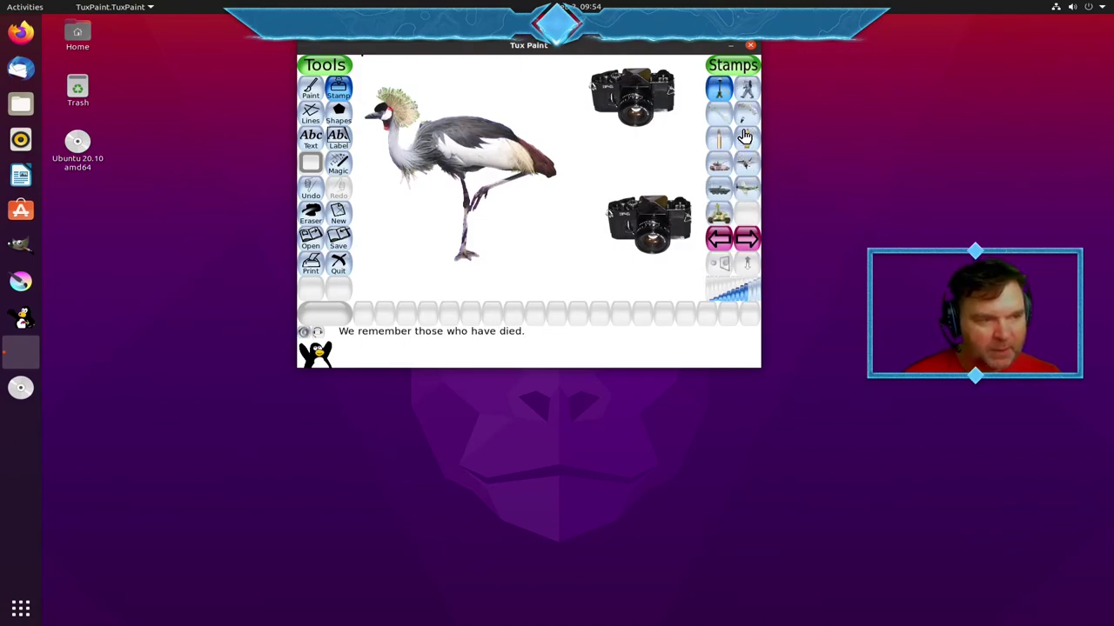
left_click(718, 113)
left_click(724, 92)
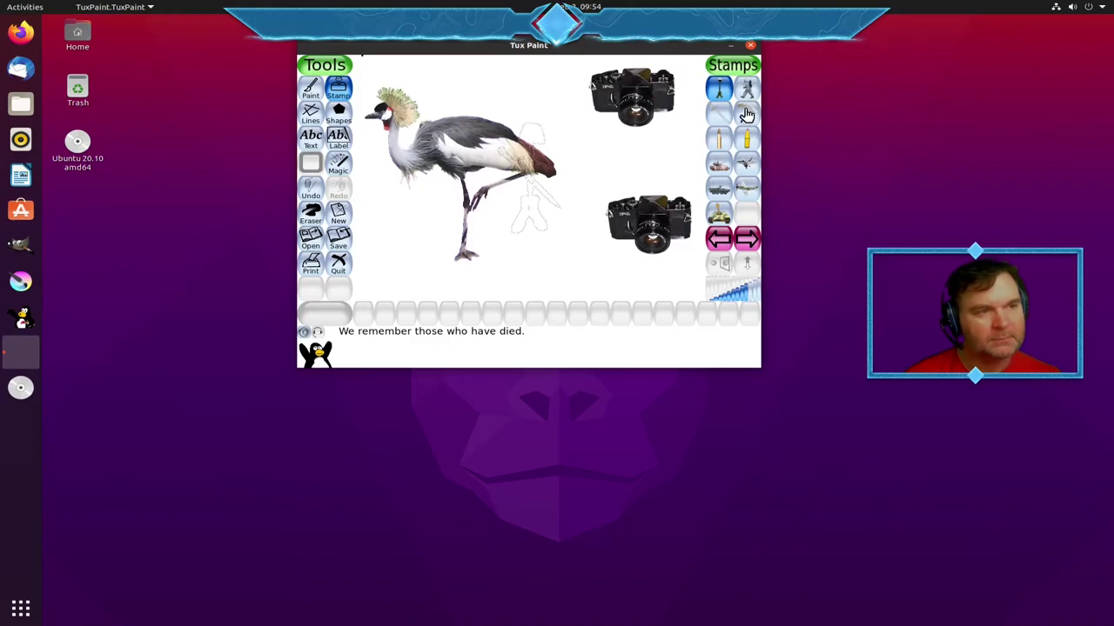
left_click(746, 115)
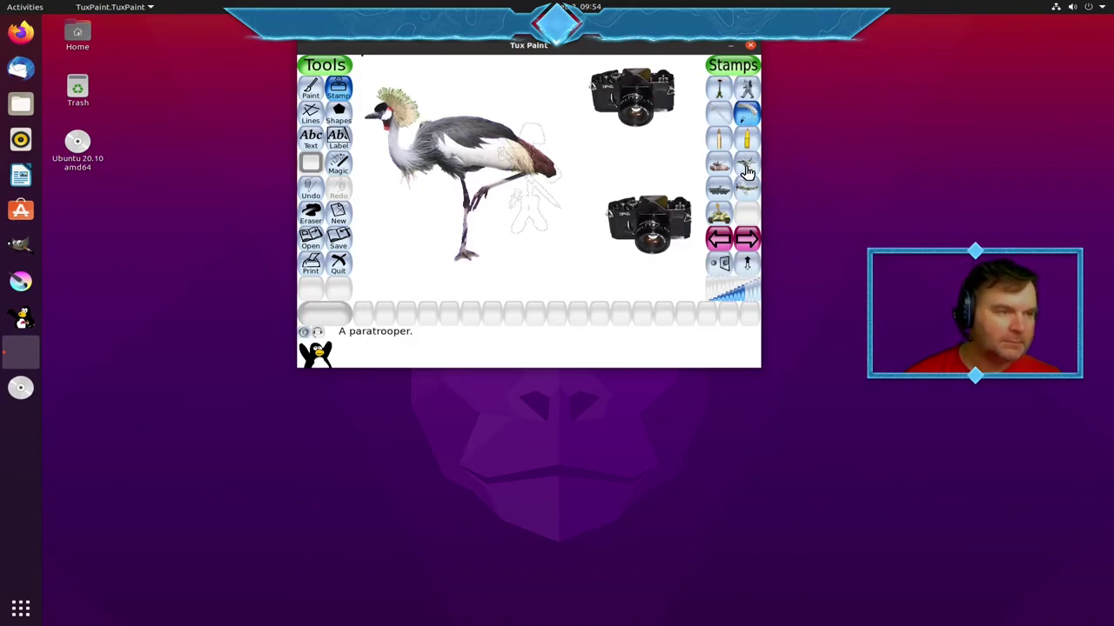
left_click(746, 241)
left_click(747, 242)
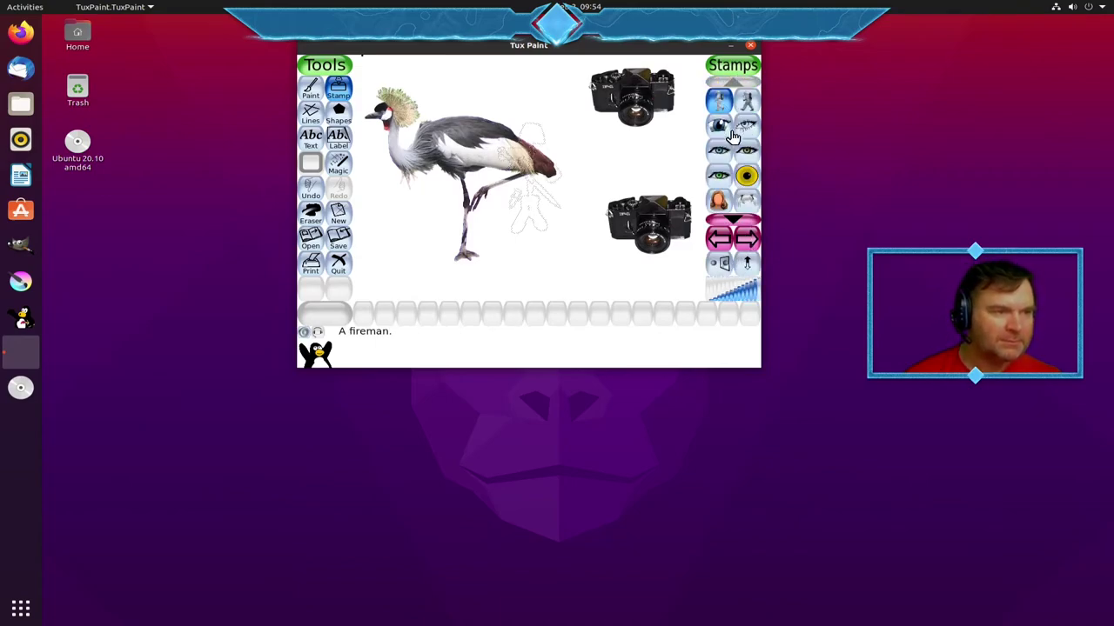
left_click(721, 179)
left_click(527, 259)
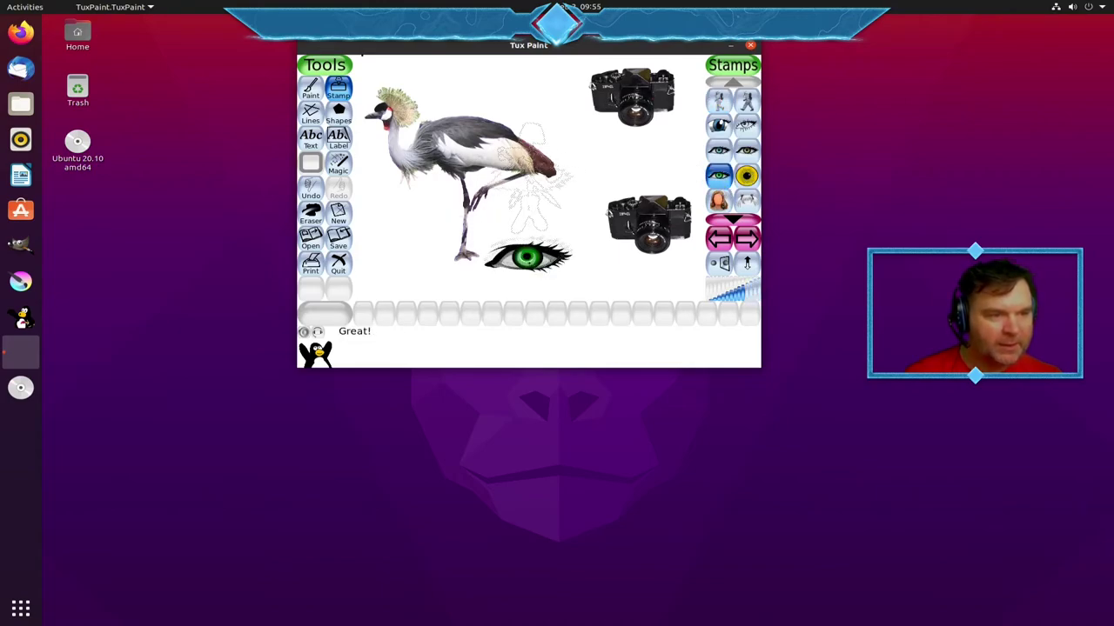
left_click(624, 261)
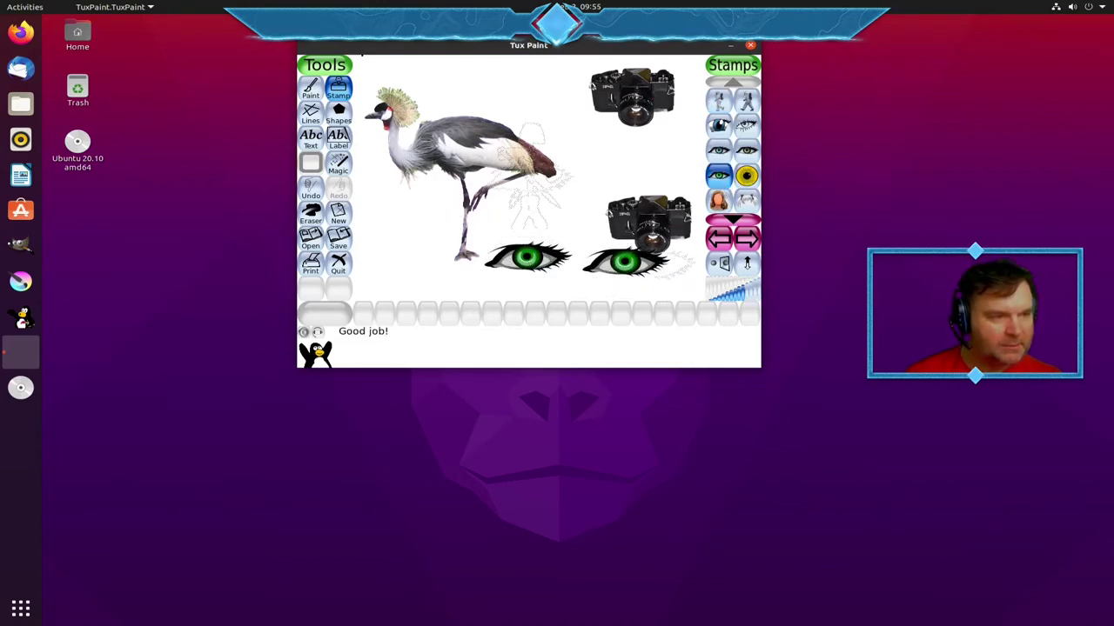
left_click(718, 200)
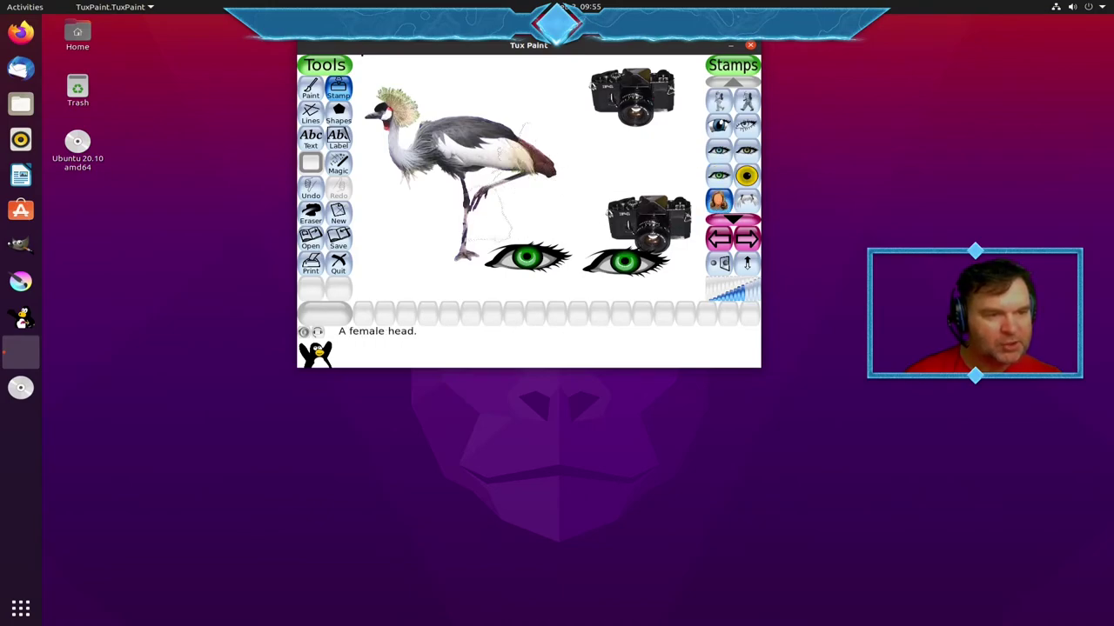
Step: Stamp a small female head left of the crane and a maximum-size one at centre
left_click(394, 243)
left_click(748, 296)
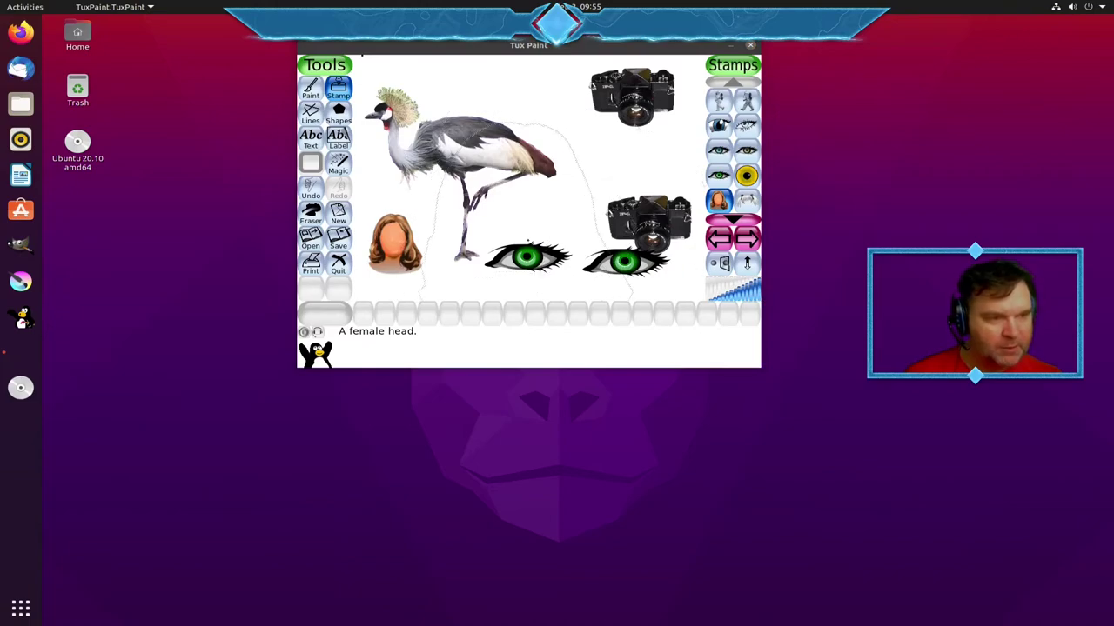
left_click(529, 197)
left_click(727, 211)
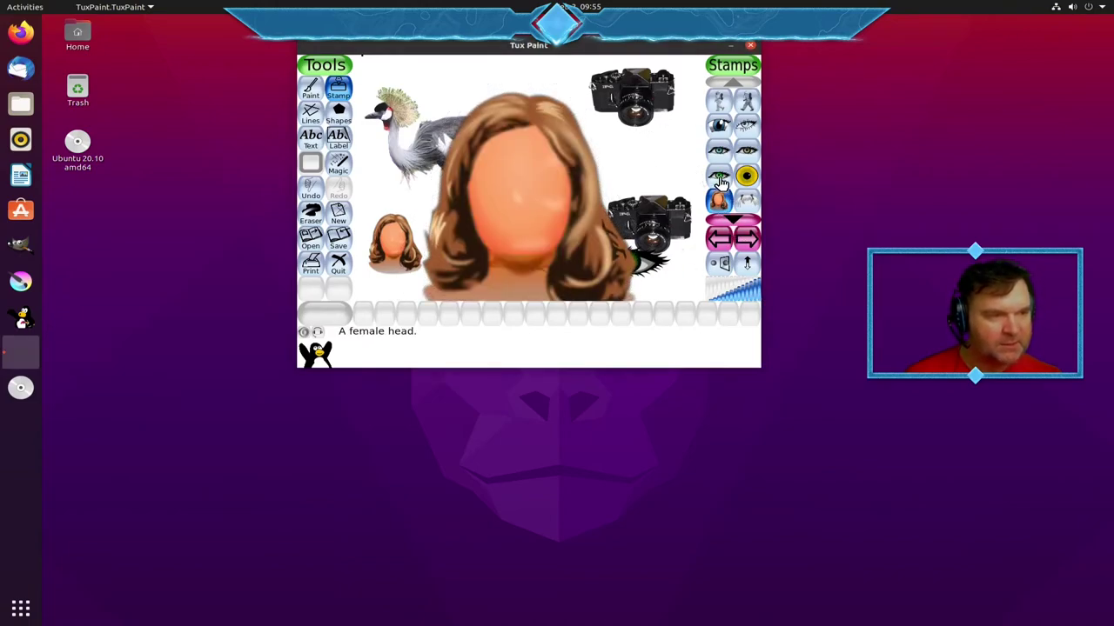
Step: Stamp two small brown eyes onto the large female head's face
left_click(747, 150)
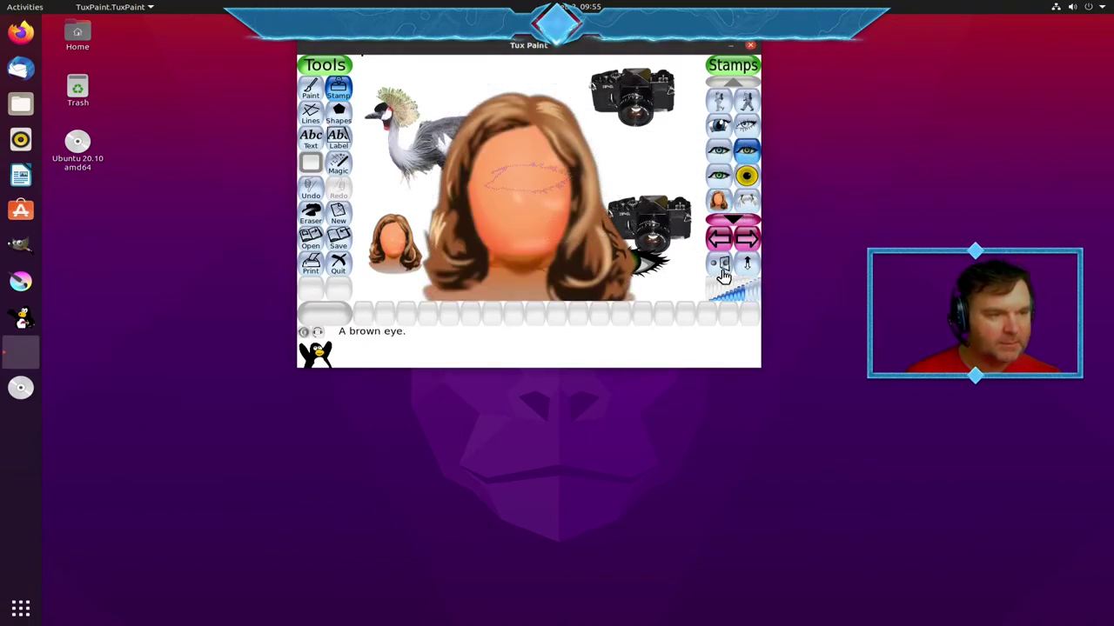
left_click(735, 298)
left_click(718, 300)
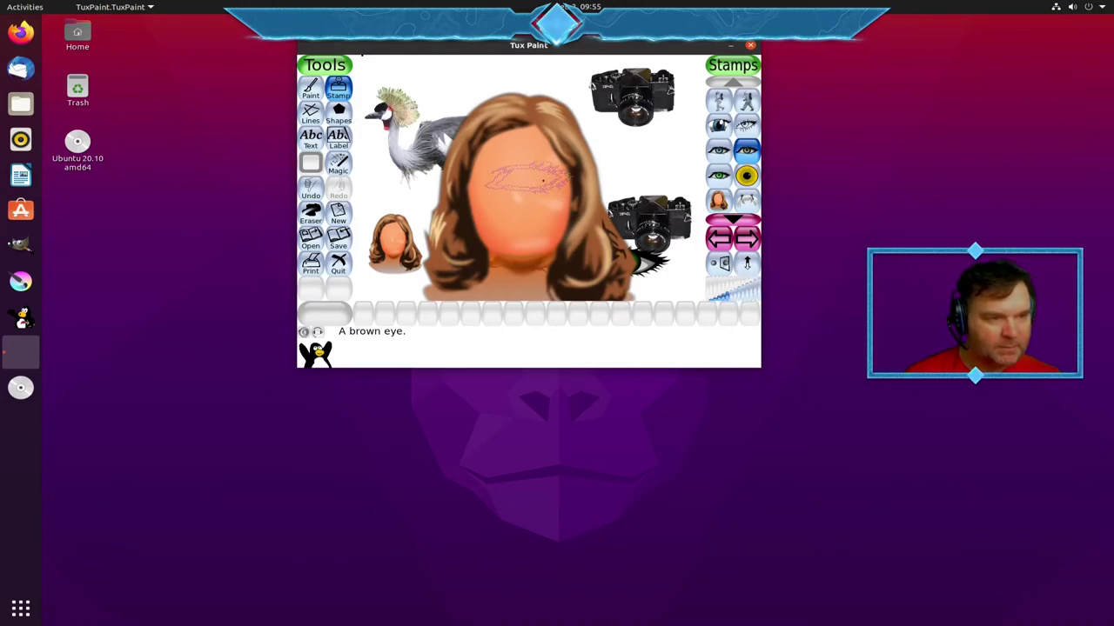
left_click(542, 180)
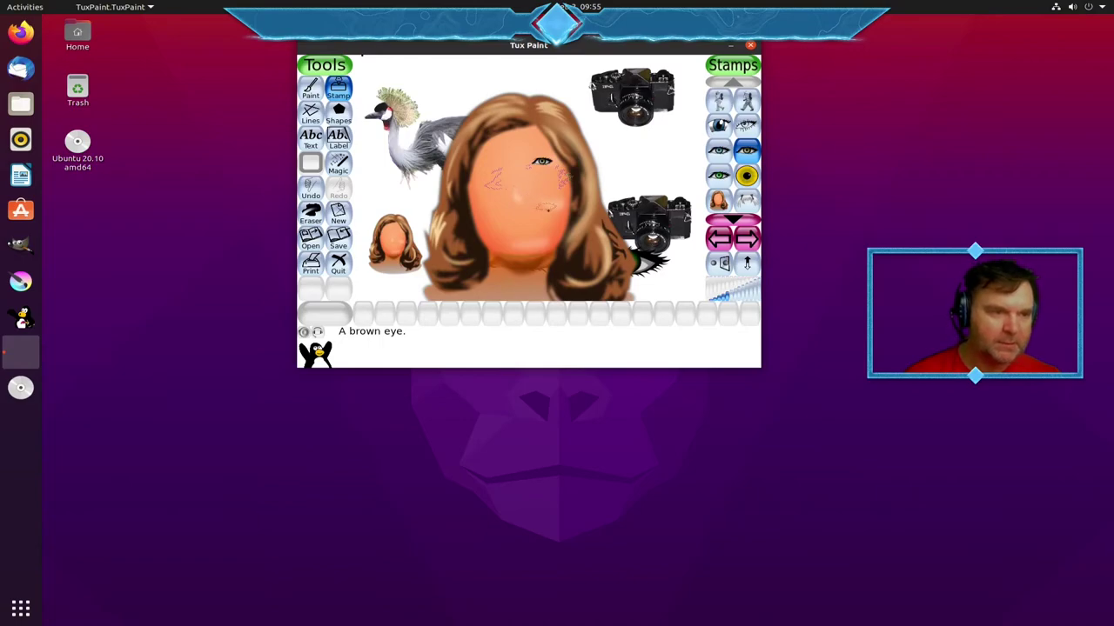
left_click(549, 211)
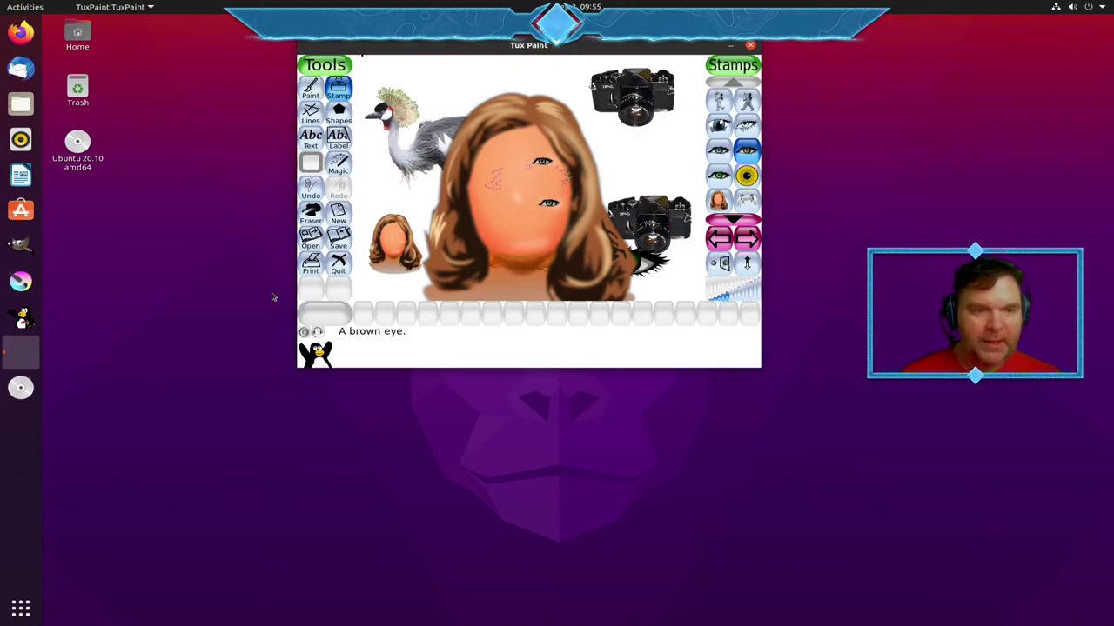
Step: Undo the brown eyes, female heads, green eyes, both cameras and the crane
left_click(311, 187)
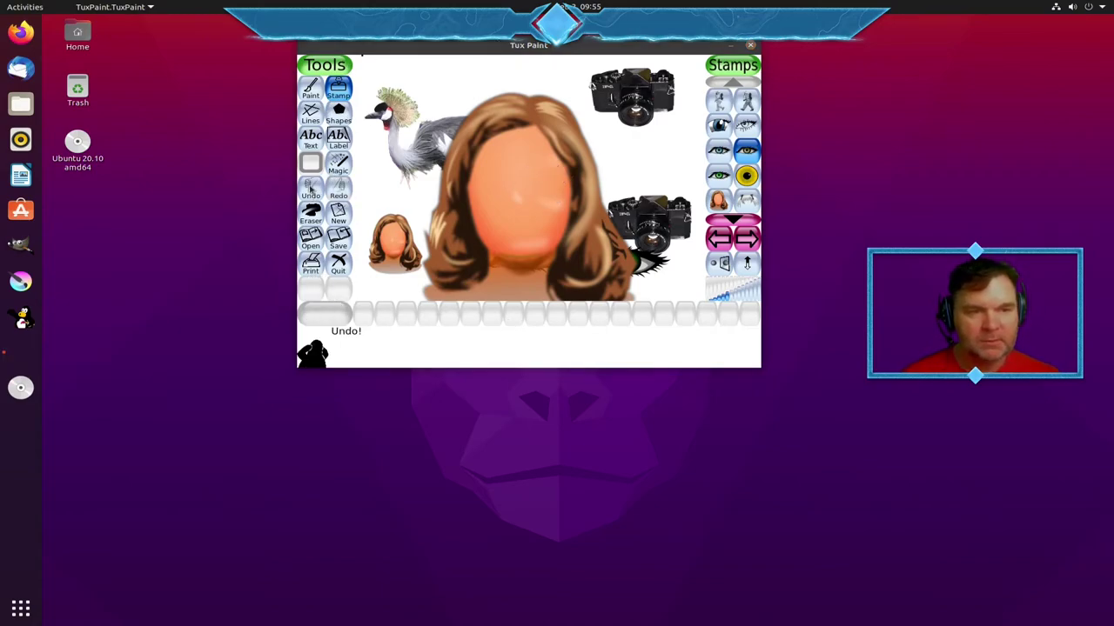
left_click(309, 190)
left_click(307, 196)
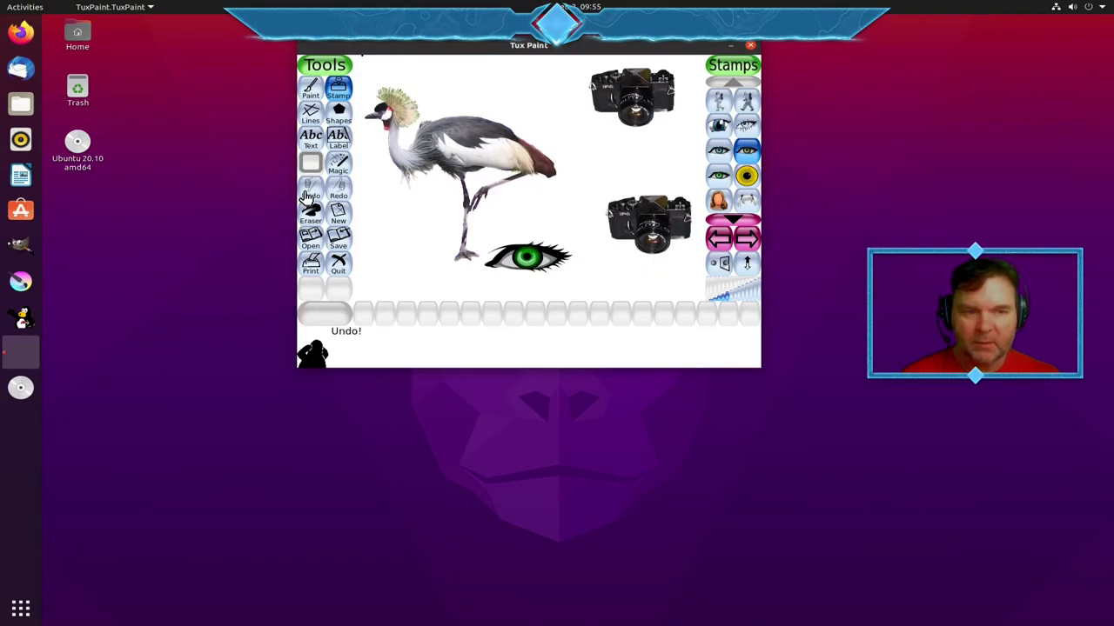
left_click(308, 192)
left_click(307, 193)
left_click(307, 193)
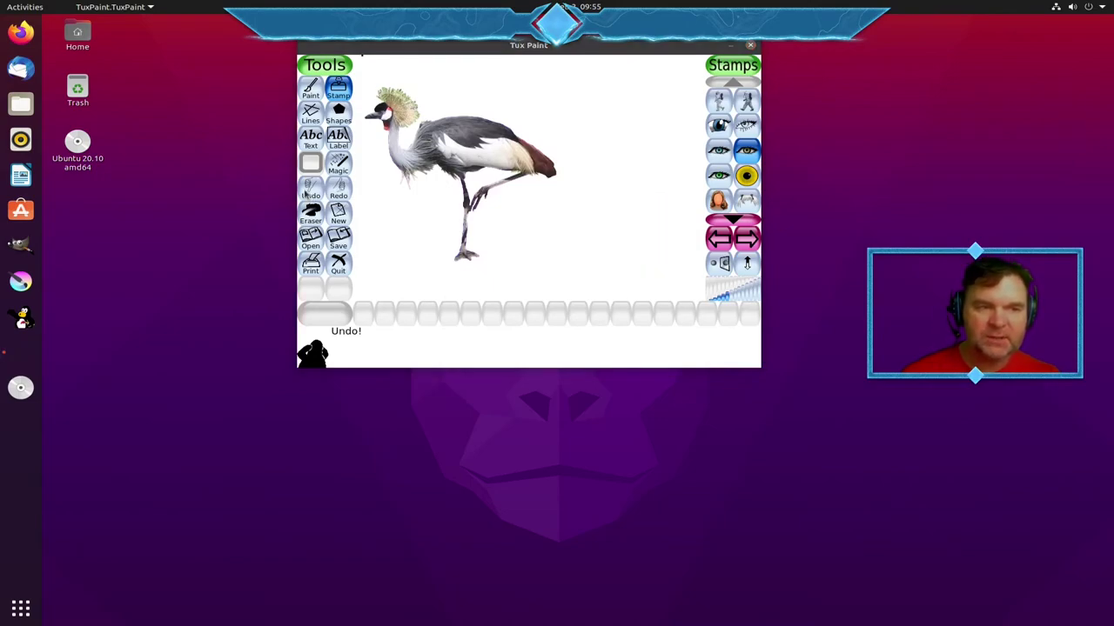
left_click(308, 193)
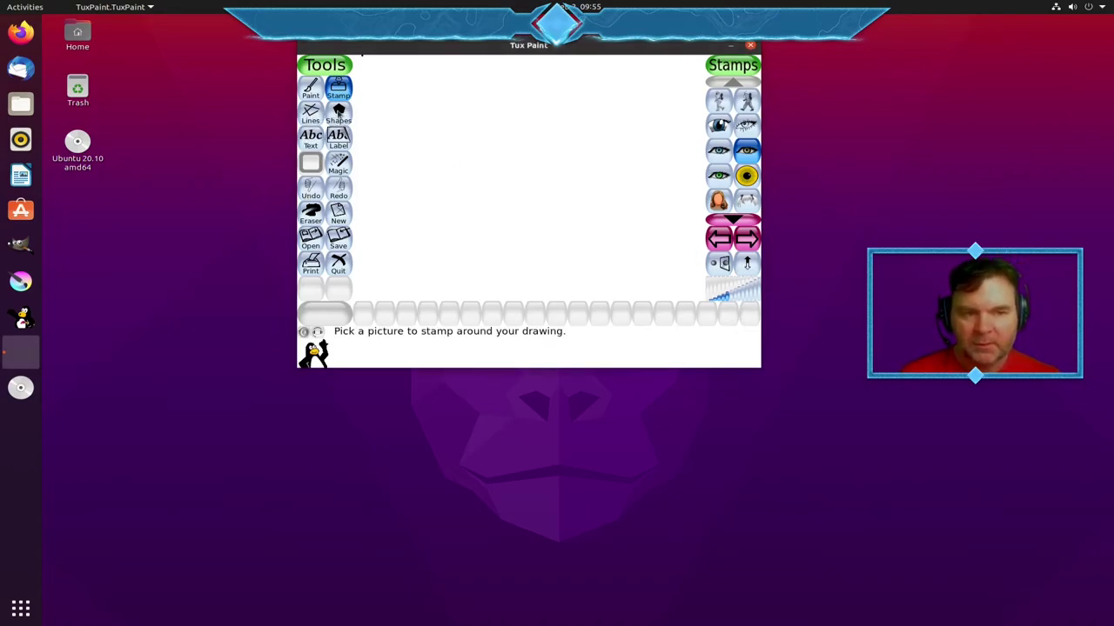
Step: Draw a square outline with the Shapes tool and rotate it into a diamond near the top left
left_click(338, 115)
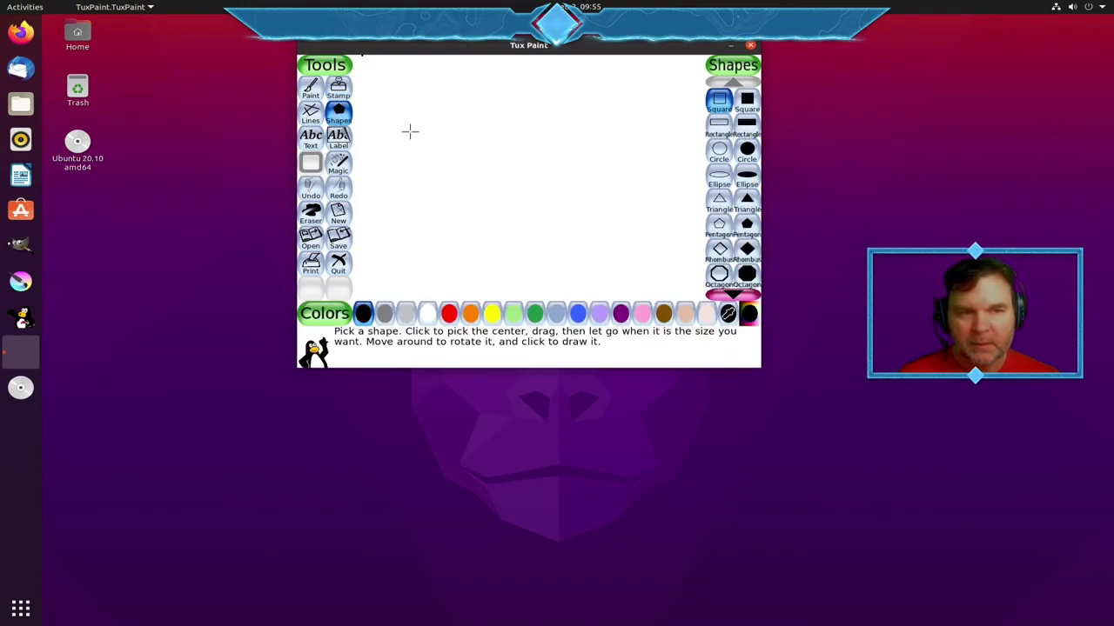
left_click_drag(426, 123, 497, 179)
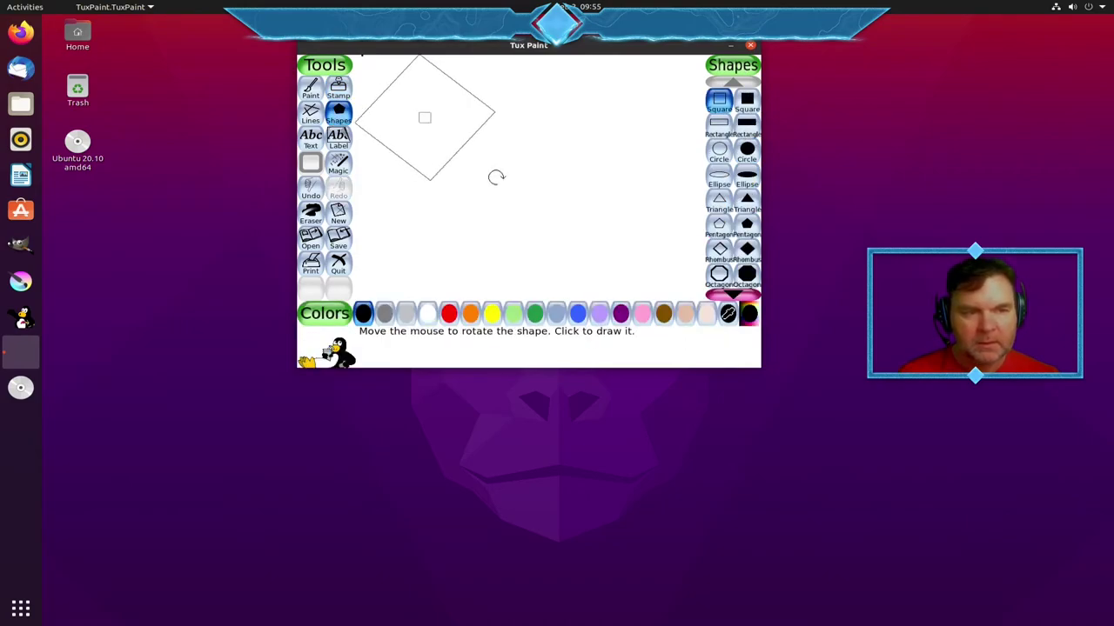
left_click(552, 246)
Step: Add a tilted square below the diamond, then draw an octagon, undo it and redraw it lower
left_click_drag(553, 246, 611, 258)
scroll(595, 256, "down", 3)
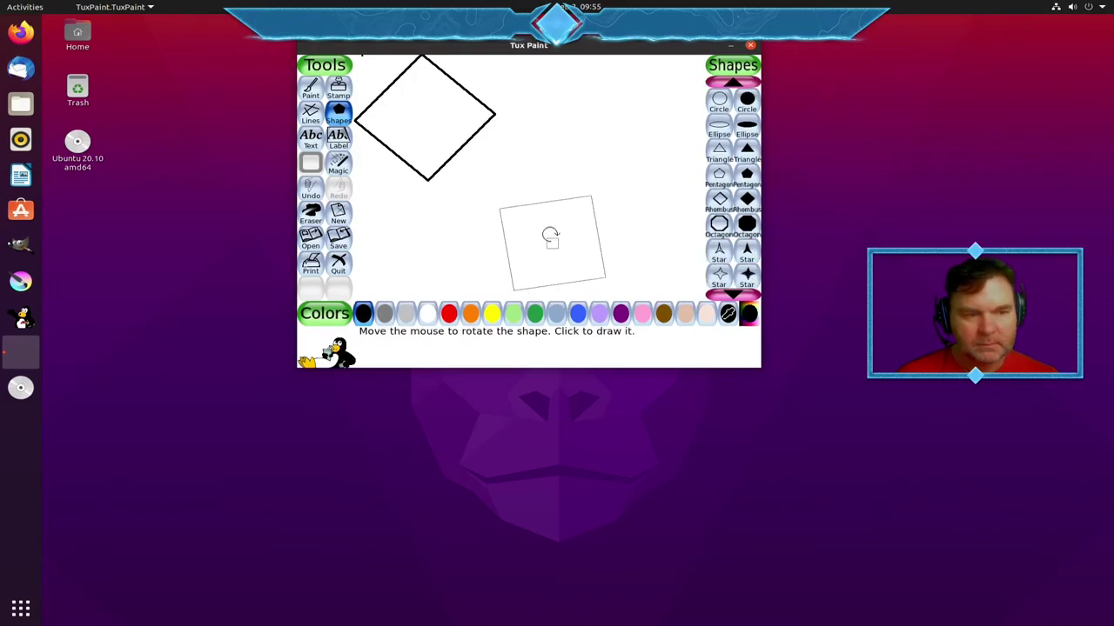
left_click(601, 258)
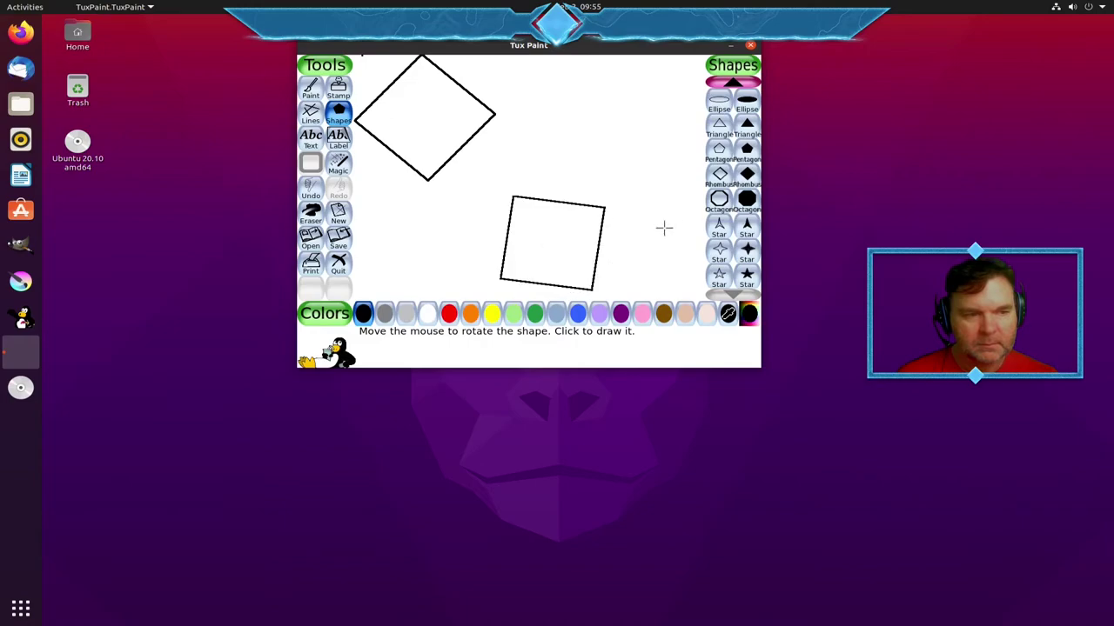
left_click(719, 199)
left_click_drag(610, 119, 636, 154)
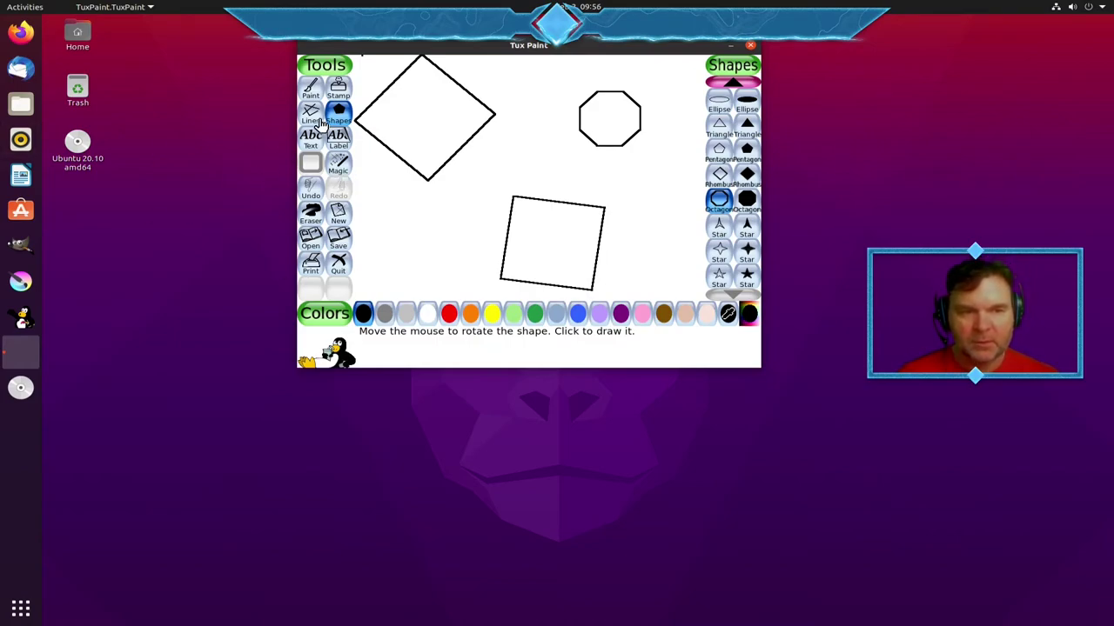
left_click(311, 189)
left_click_drag(431, 168, 470, 153)
Step: Undo the tilted square, leaving only the diamond, and bring up the print confirmation
left_click(311, 213)
left_click(310, 190)
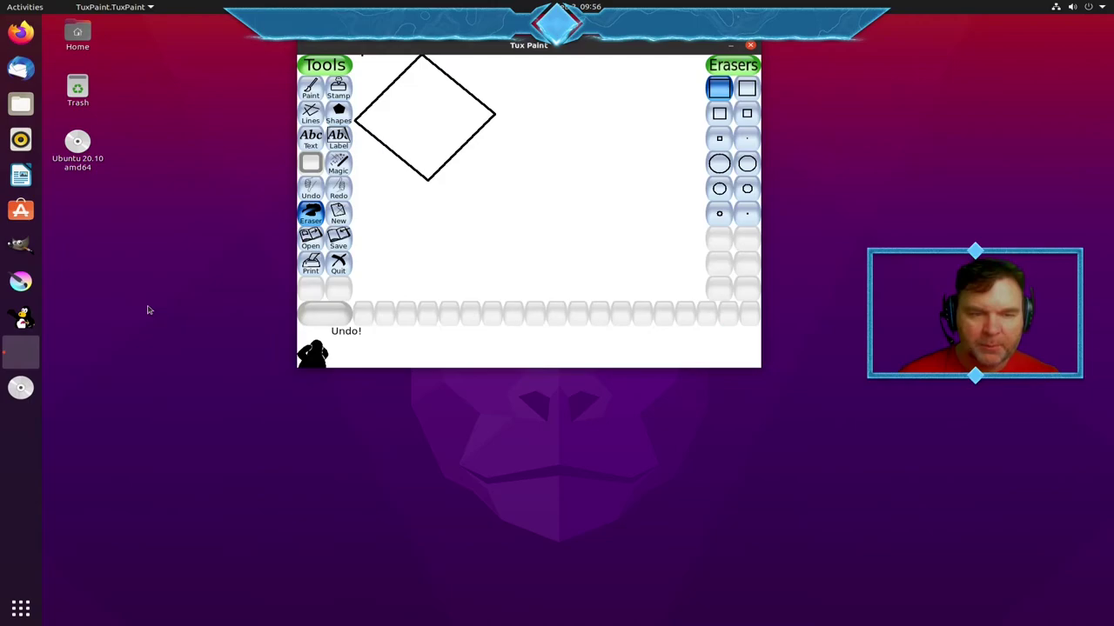
left_click(207, 317)
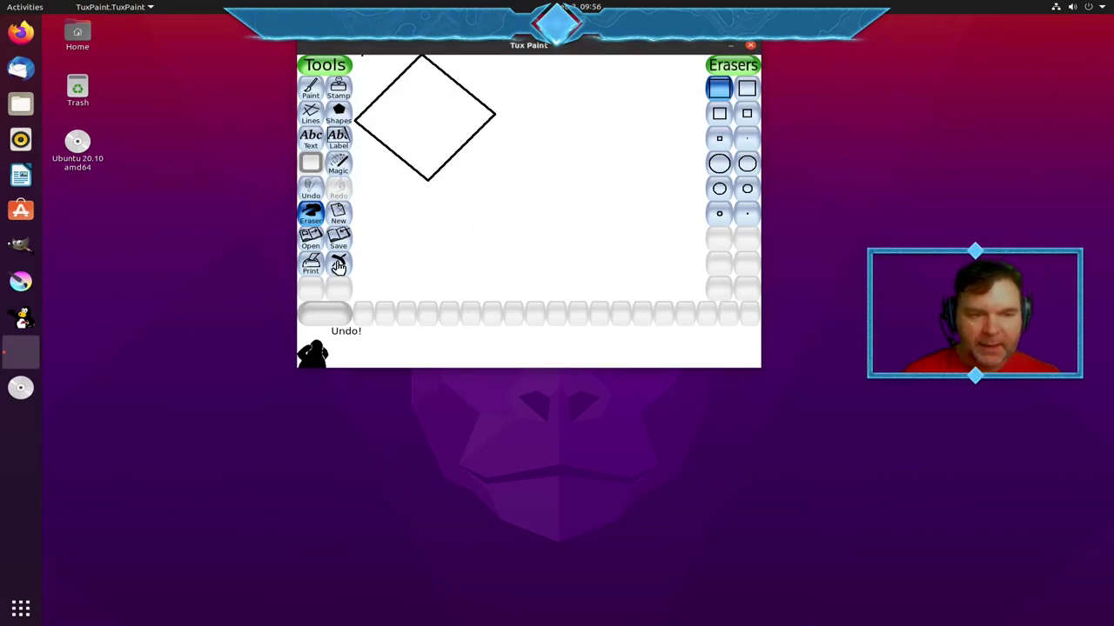
left_click(312, 265)
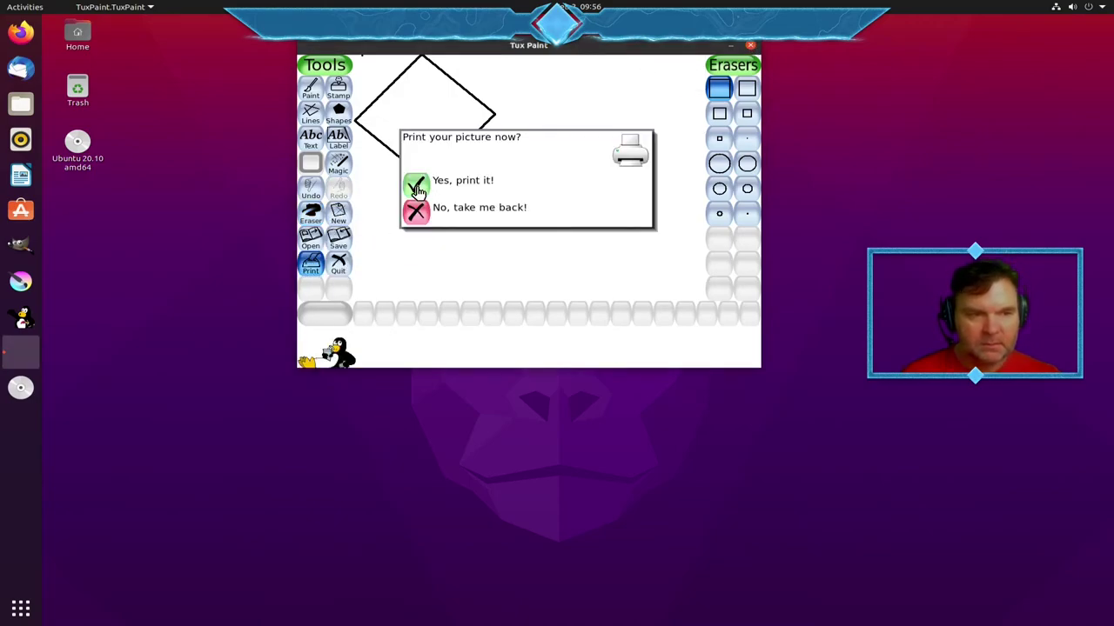
Step: Cancel printing and quit Tux Paint without saving the picture
left_click(424, 214)
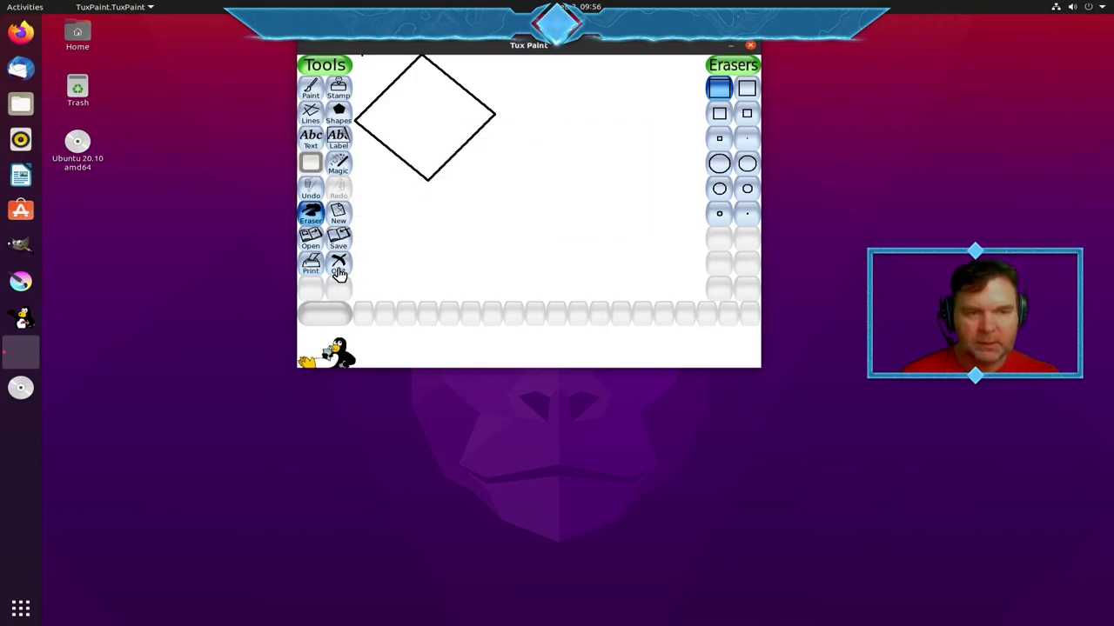
left_click(338, 264)
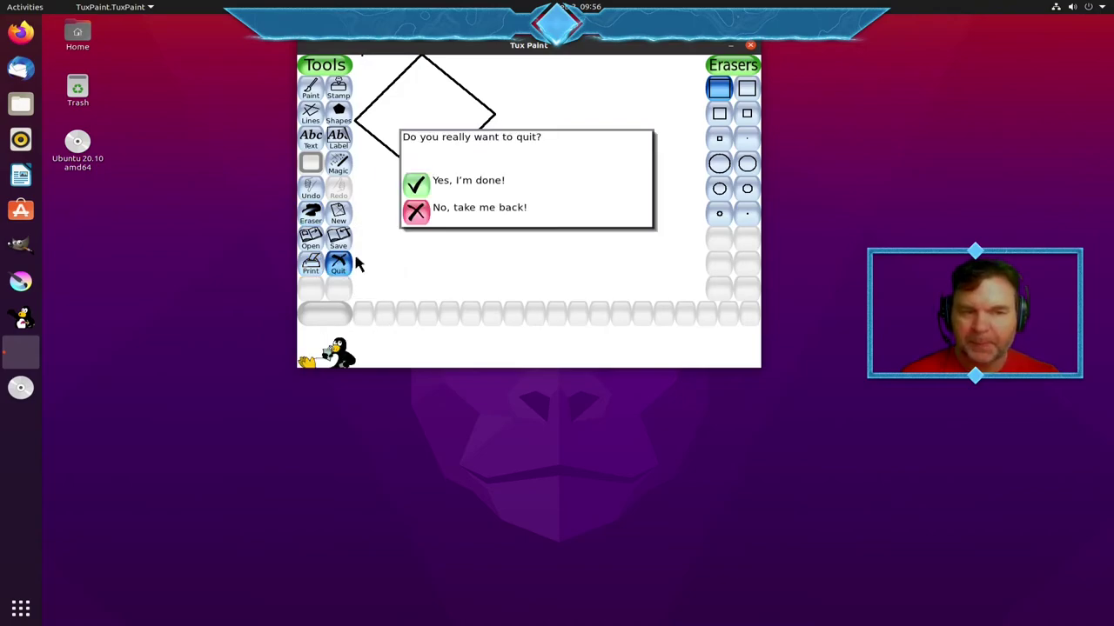
left_click(415, 184)
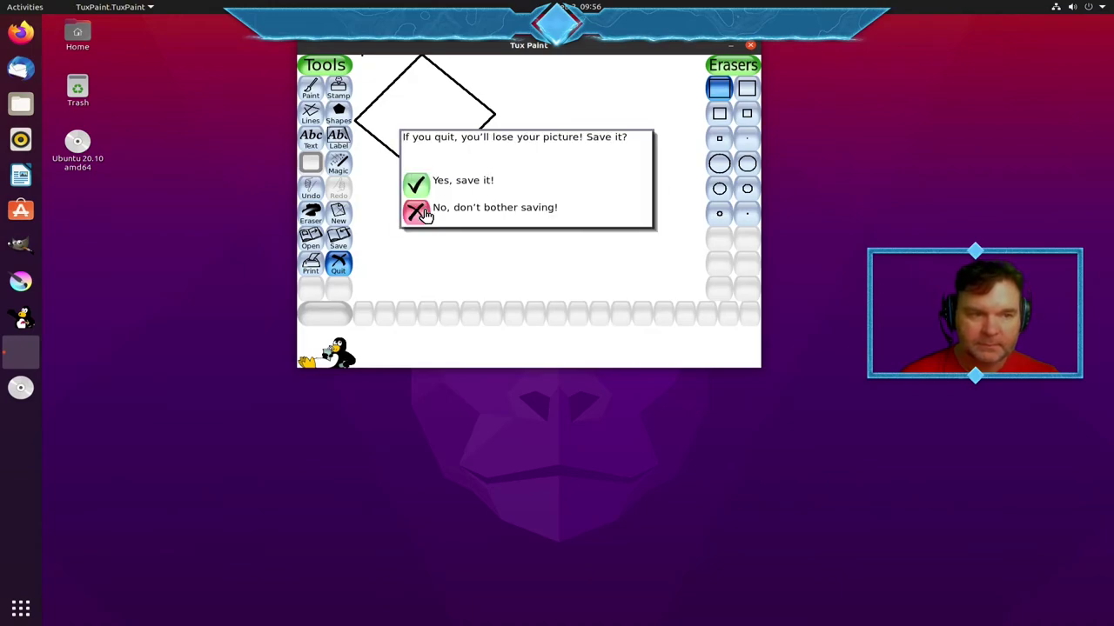
left_click(417, 214)
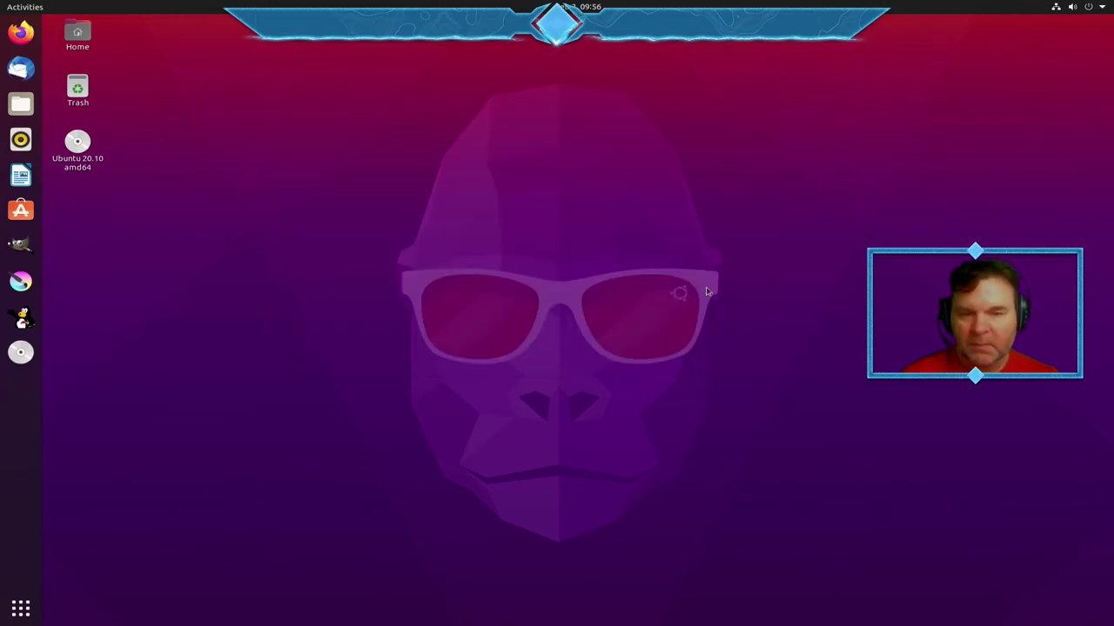
Step: Relaunch Tux Paint, try the Lines and Paint tools, quit again, and launch GIMP
left_click(21, 318)
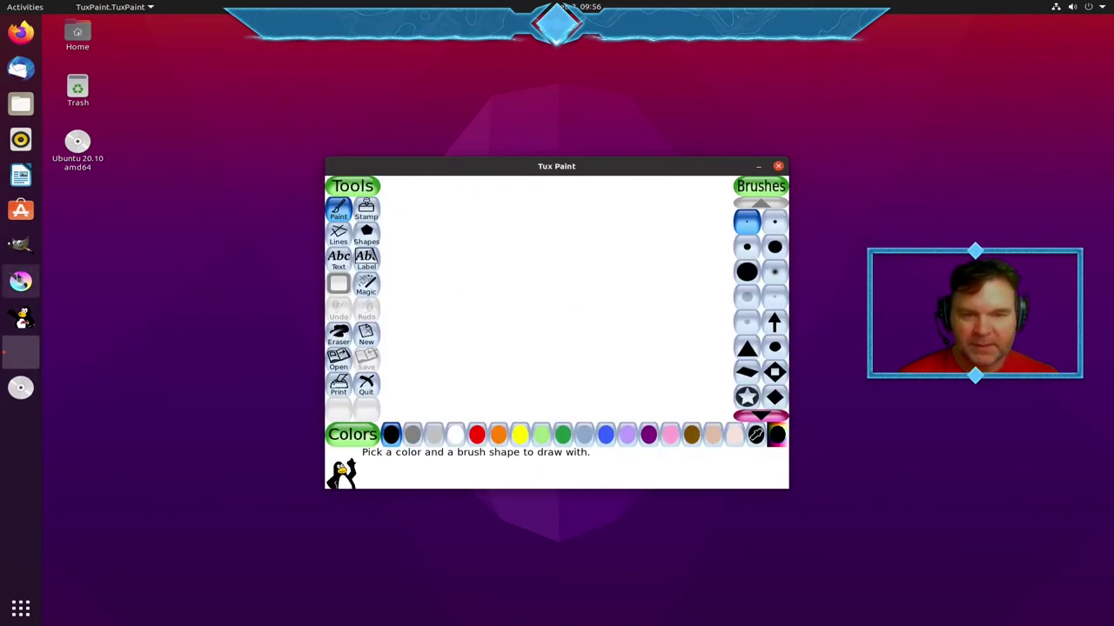
left_click(21, 244)
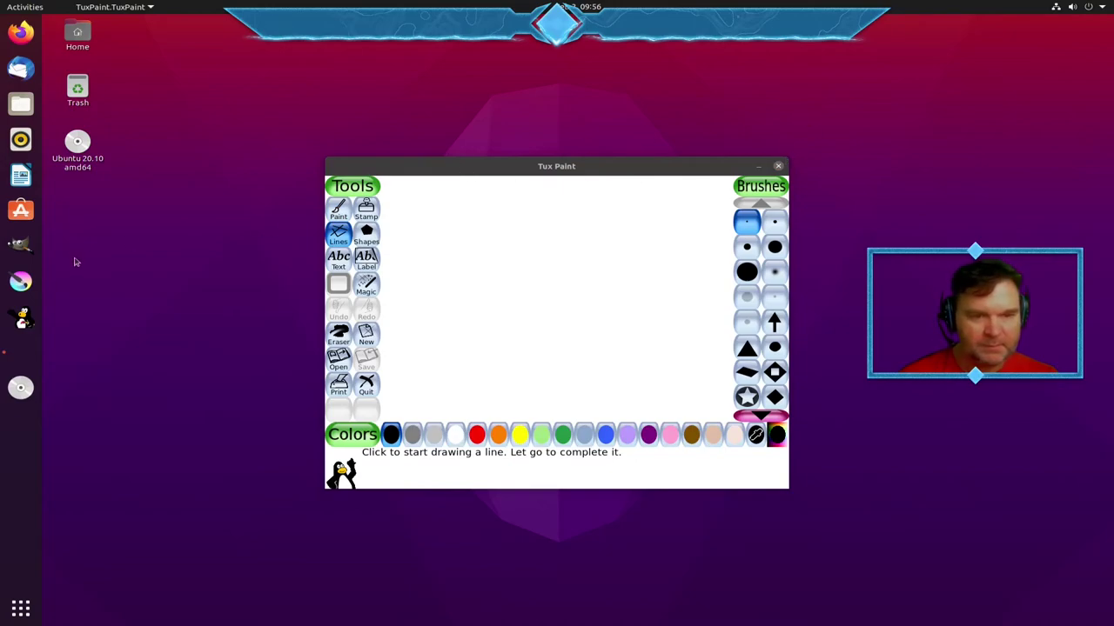
left_click(19, 248)
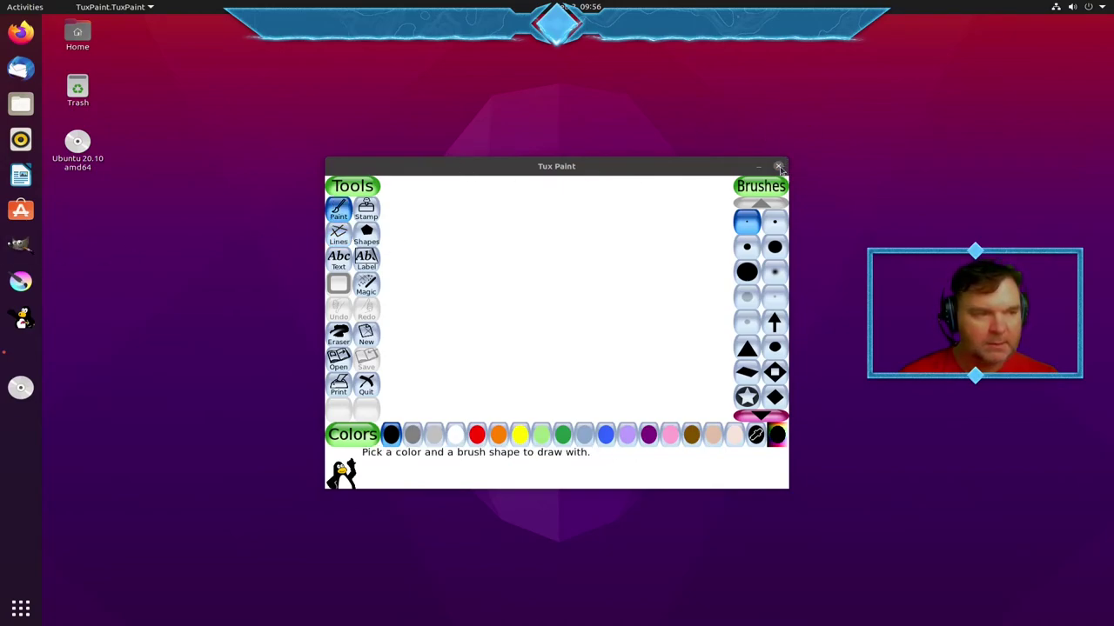
left_click(367, 383)
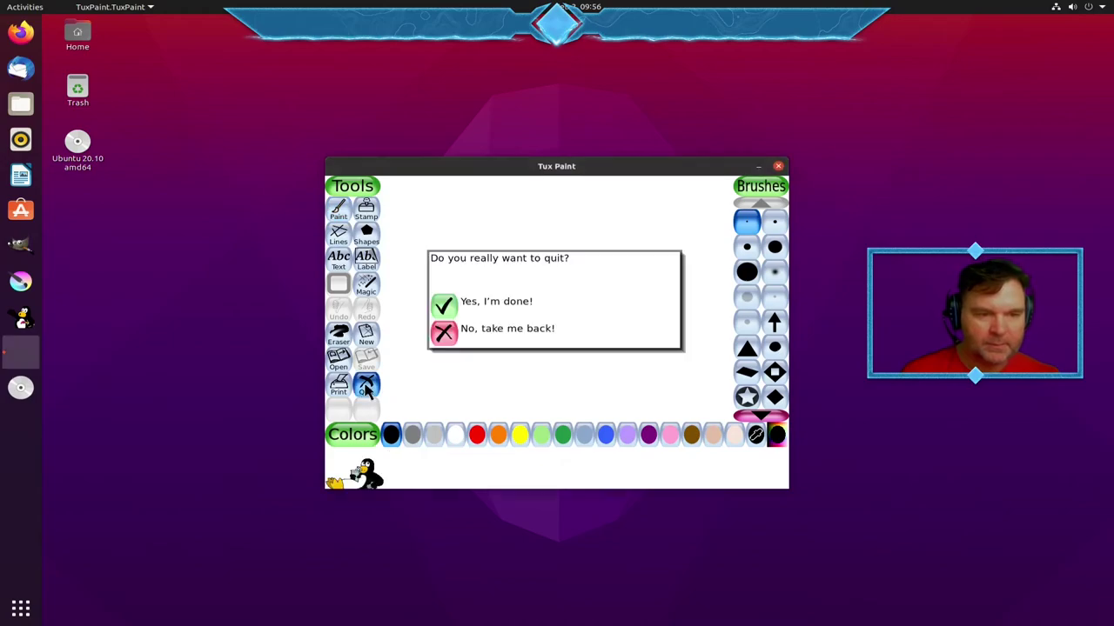
left_click(449, 309)
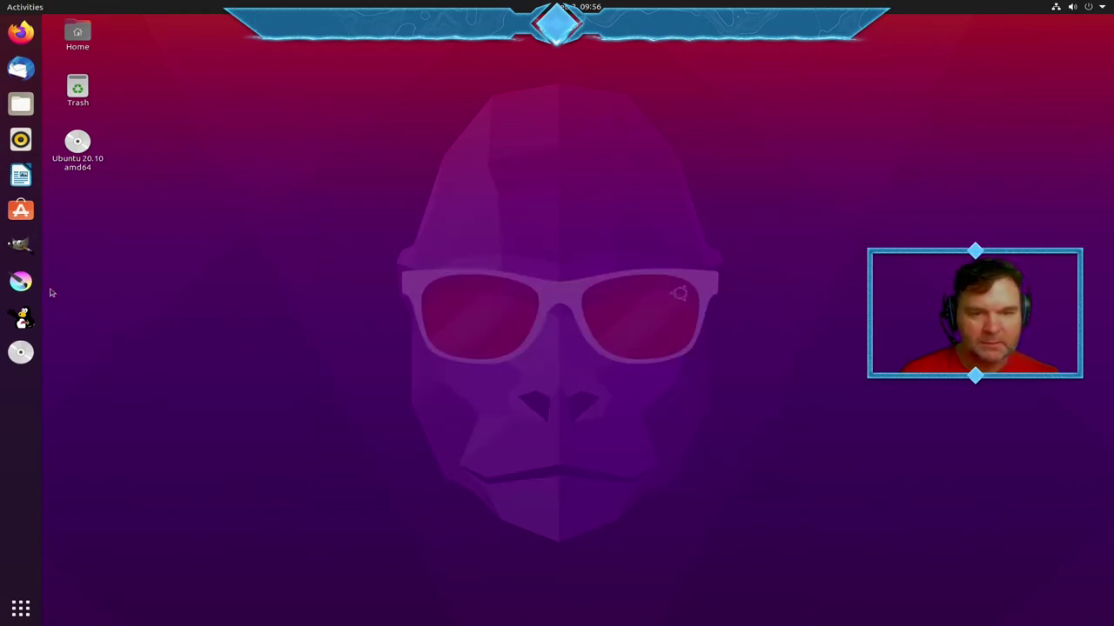
left_click(21, 246)
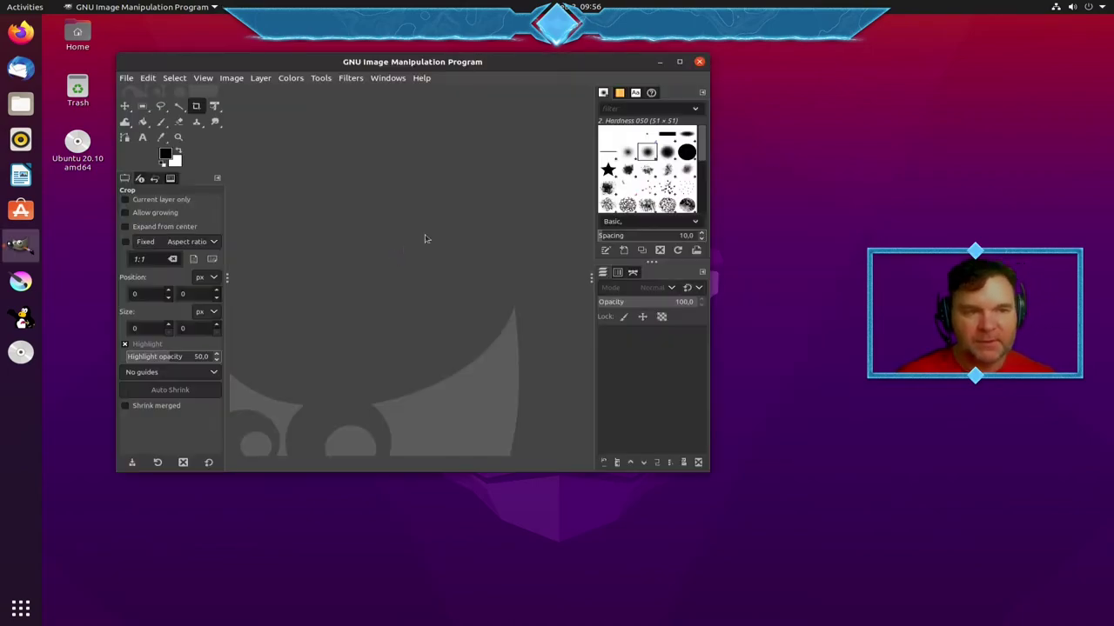
Step: Maximize GIMP and create a new image from the 'Web banner medium rectangle 300x250' template
left_click_drag(537, 76, 704, 79)
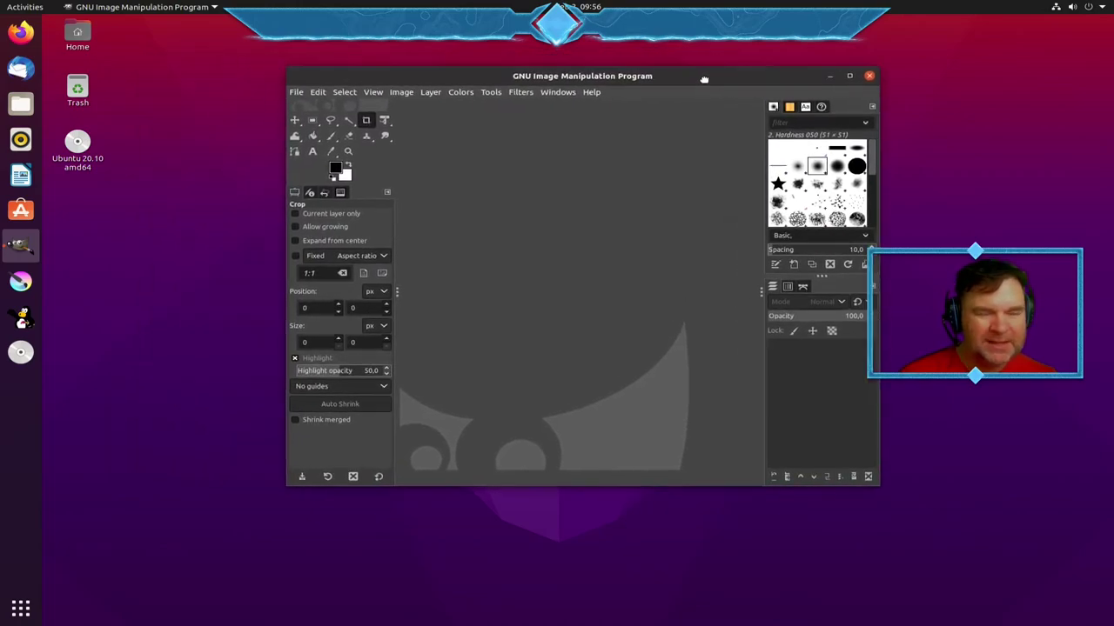
left_click(850, 77)
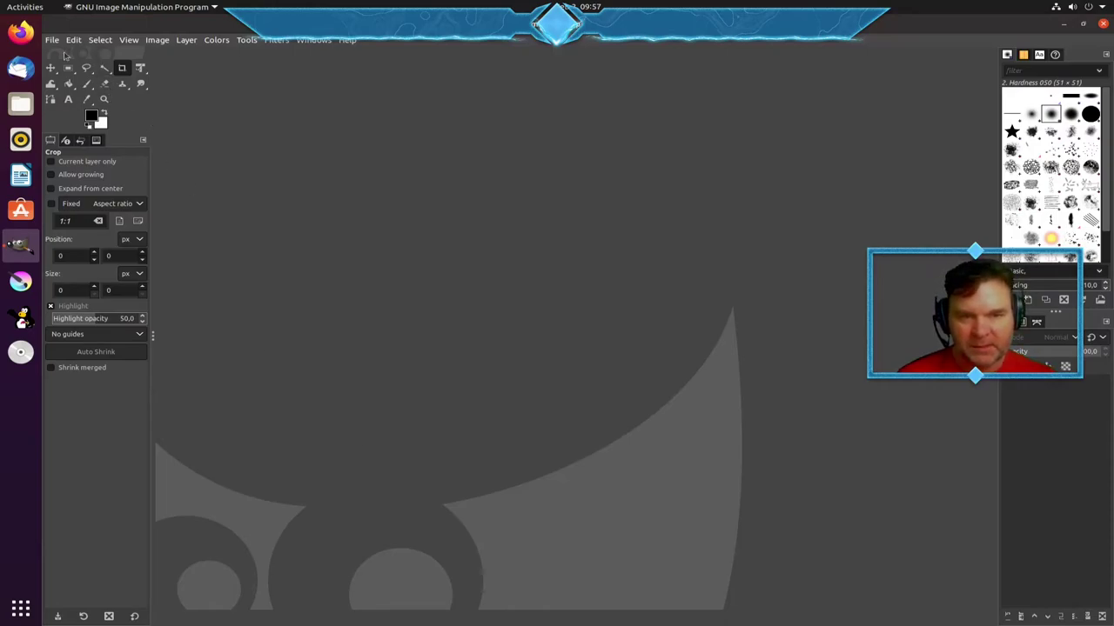
left_click(53, 42)
left_click(62, 54)
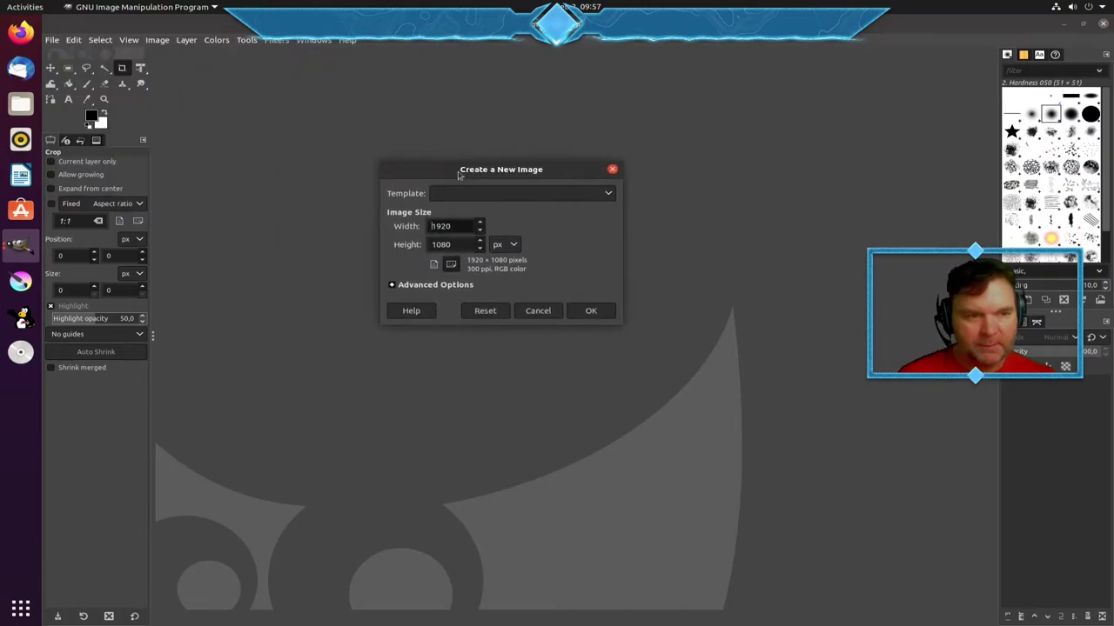
scroll(561, 200, "down", 1)
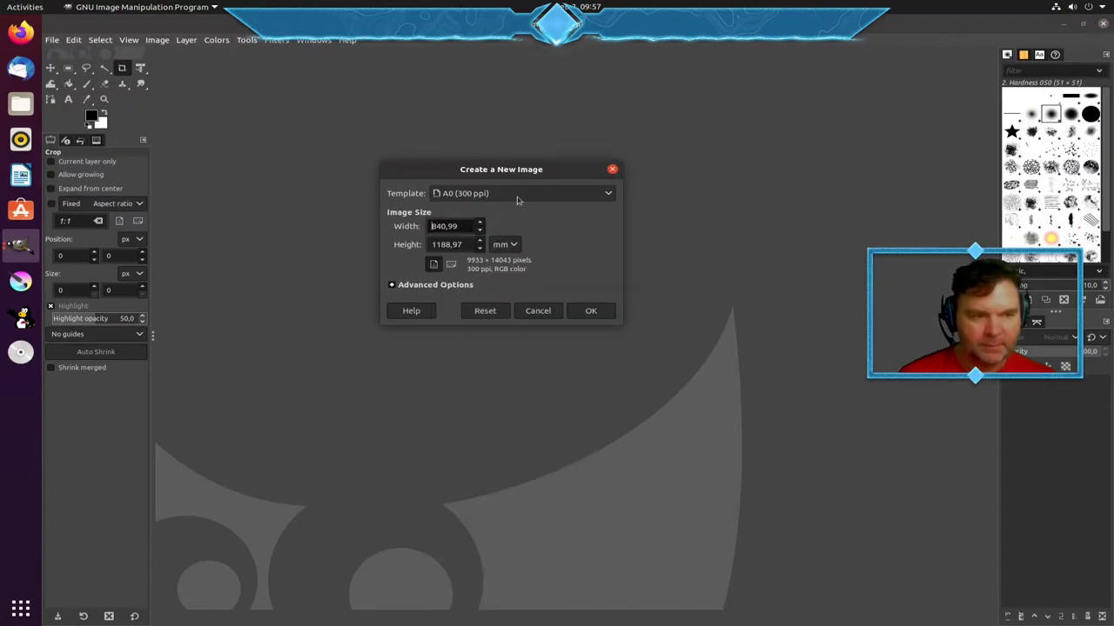
left_click(561, 198)
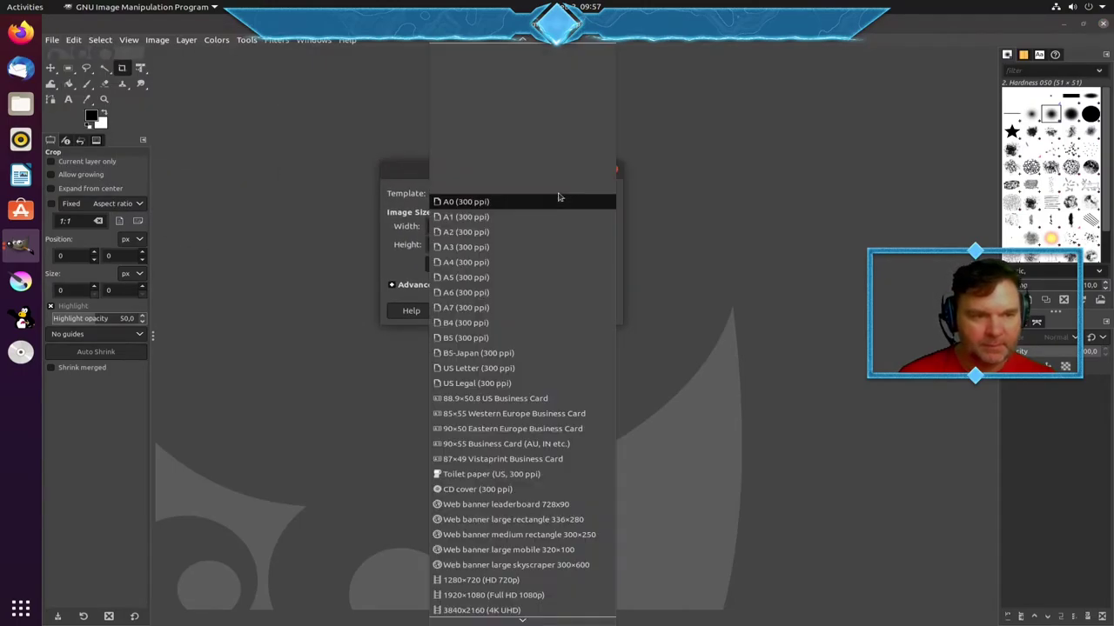
left_click(553, 535)
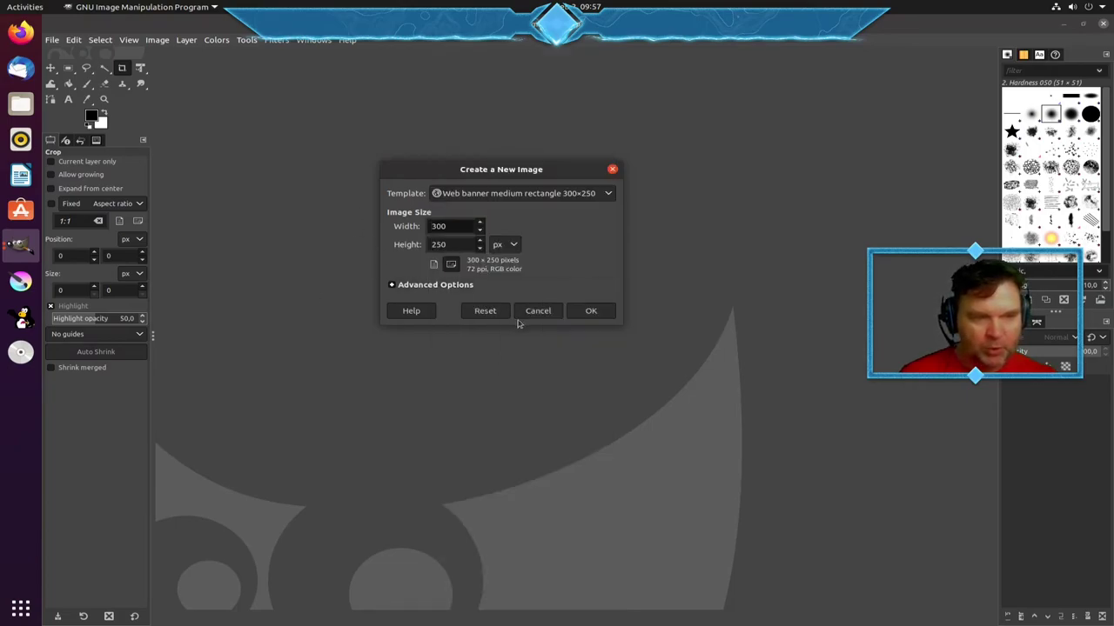
left_click(591, 310)
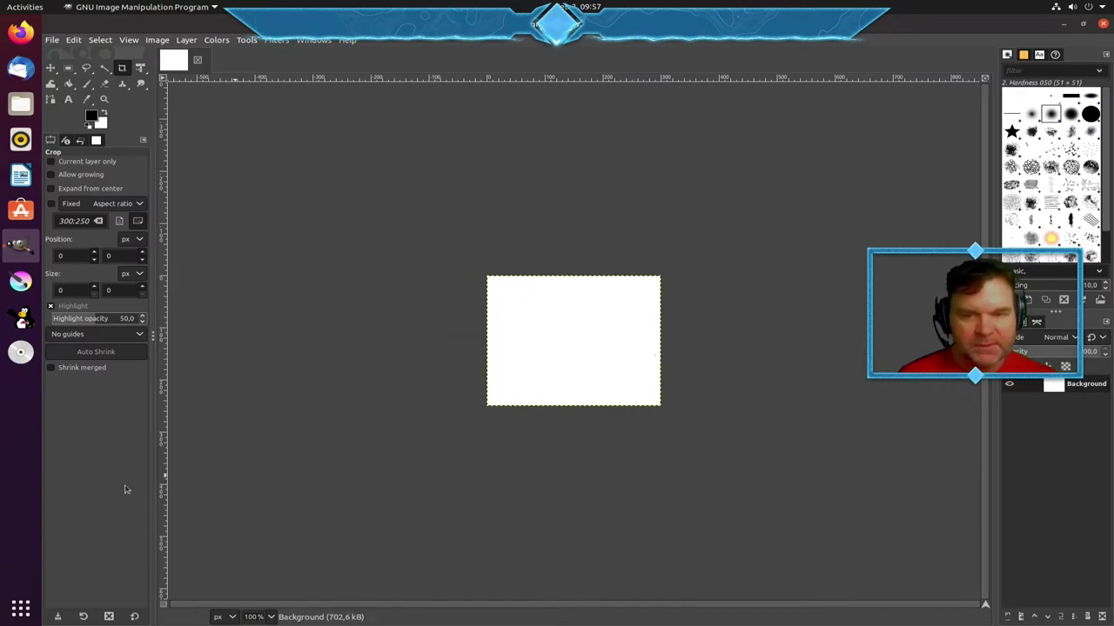
left_click(55, 41)
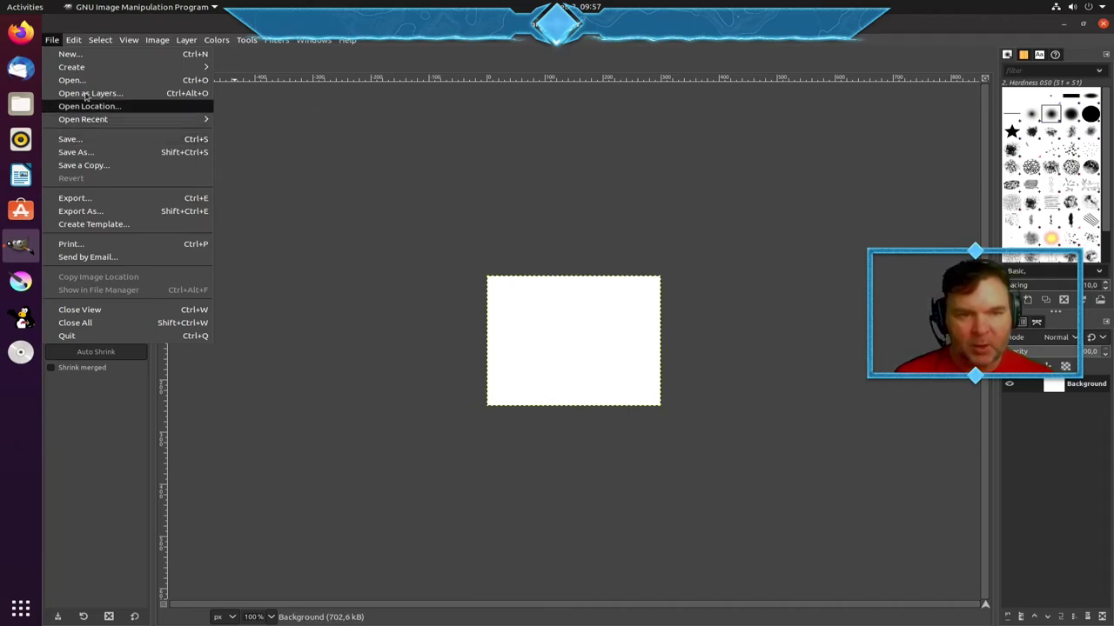
left_click(457, 169)
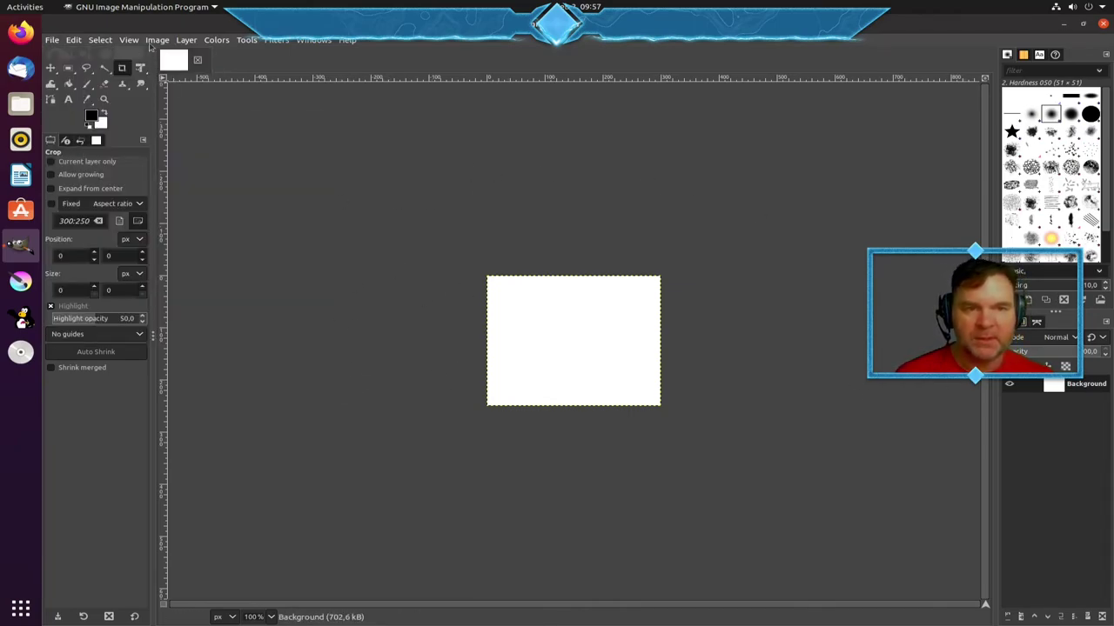
left_click(276, 41)
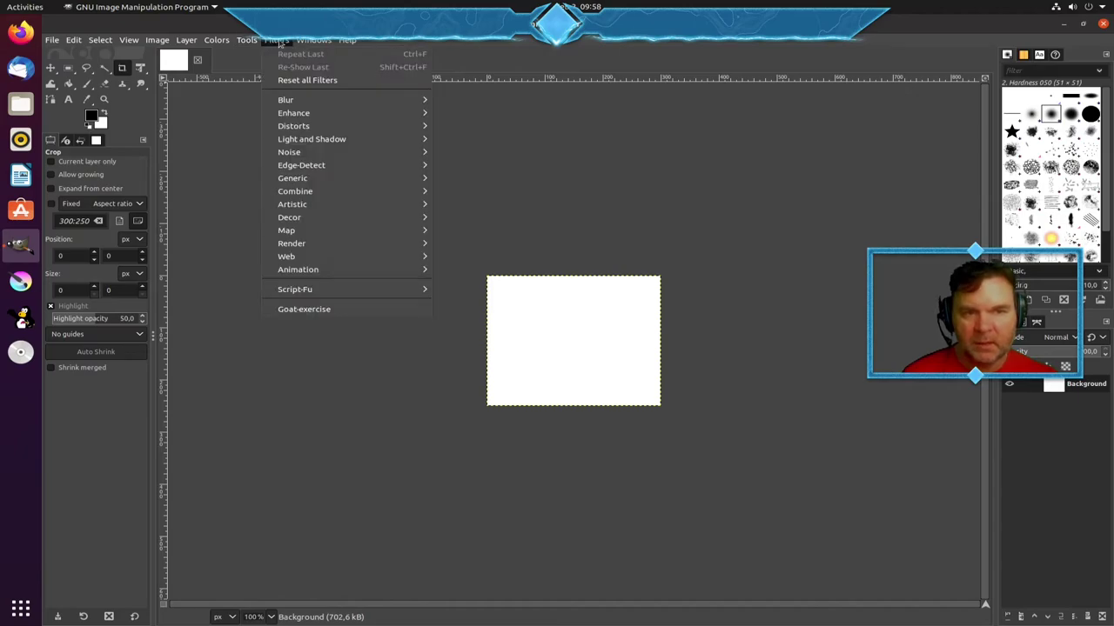
mouse_move(308, 292)
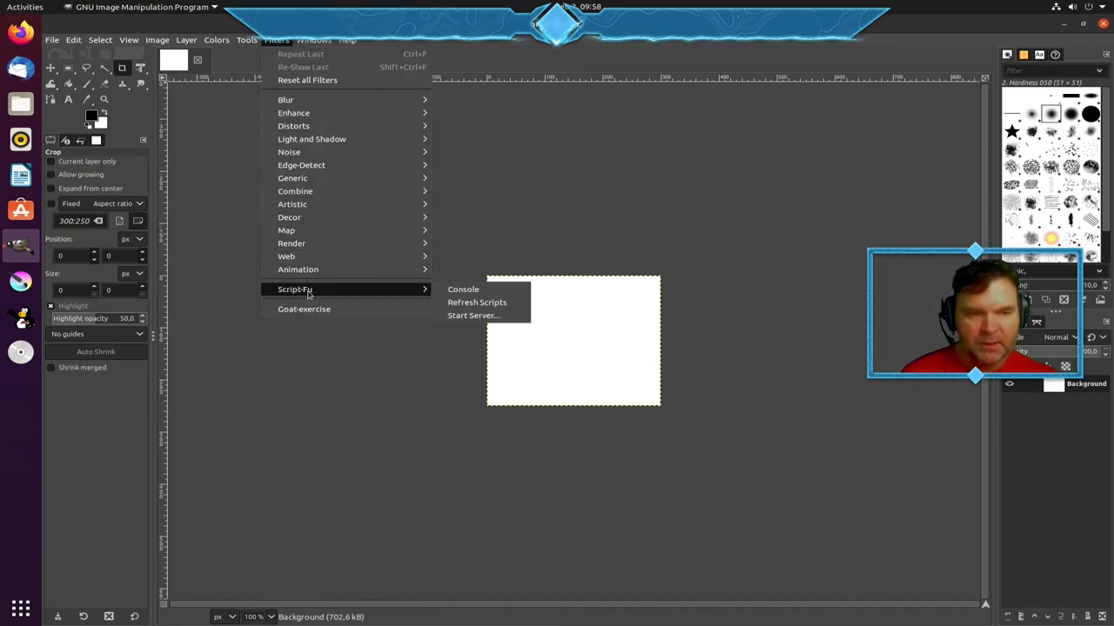
mouse_move(304, 116)
left_click(690, 194)
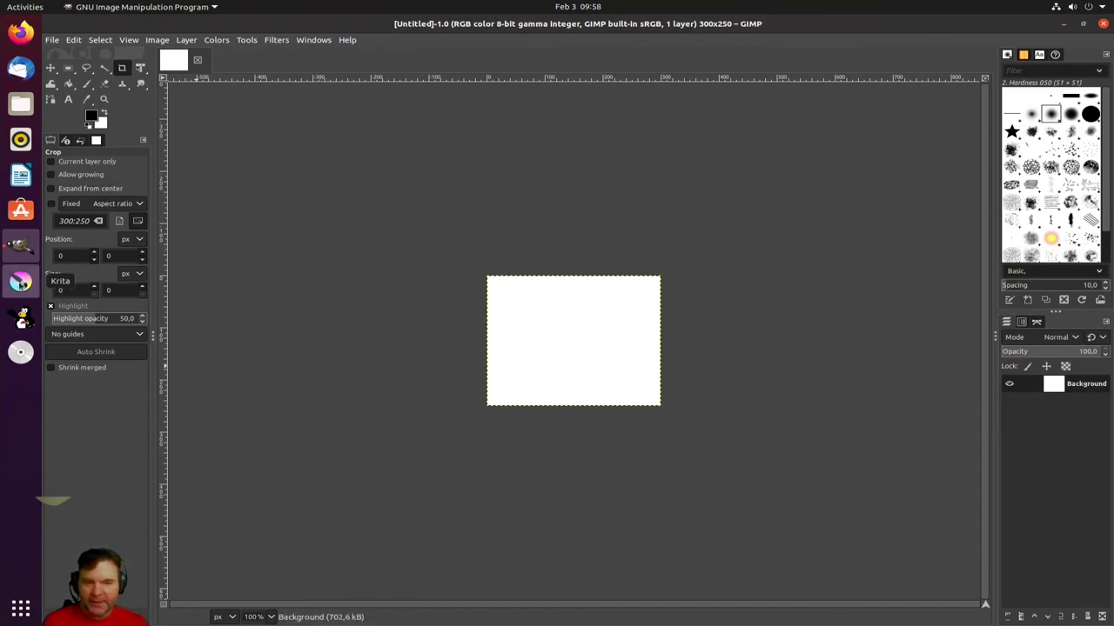
Step: Launch Krita, close GIMP, and open the Getting Started link from Krita's welcome screen
left_click(20, 283)
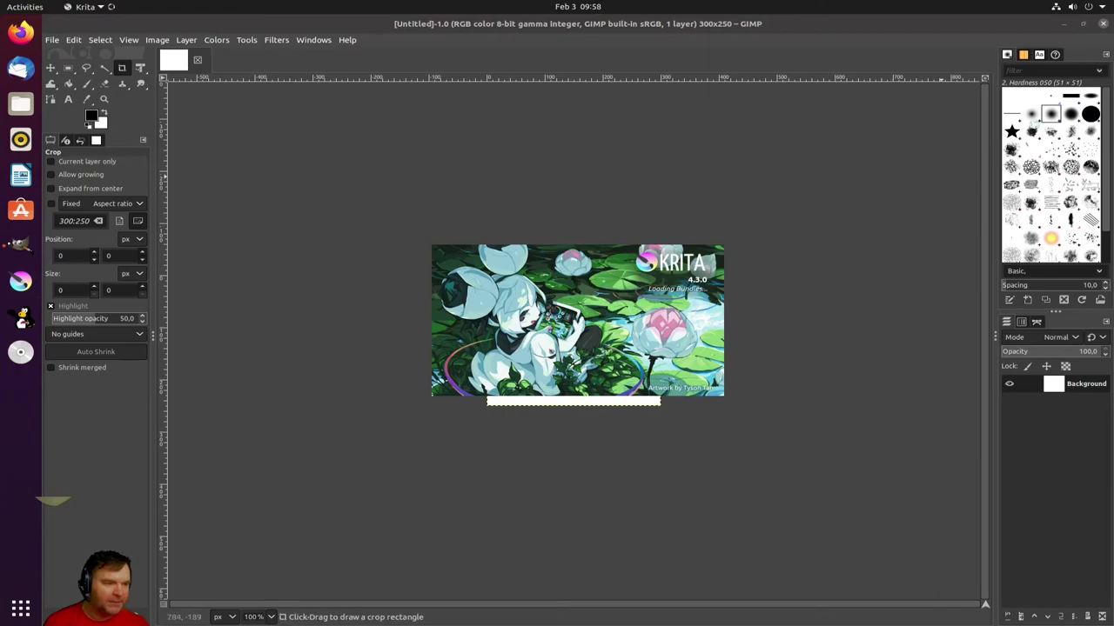
left_click(1063, 26)
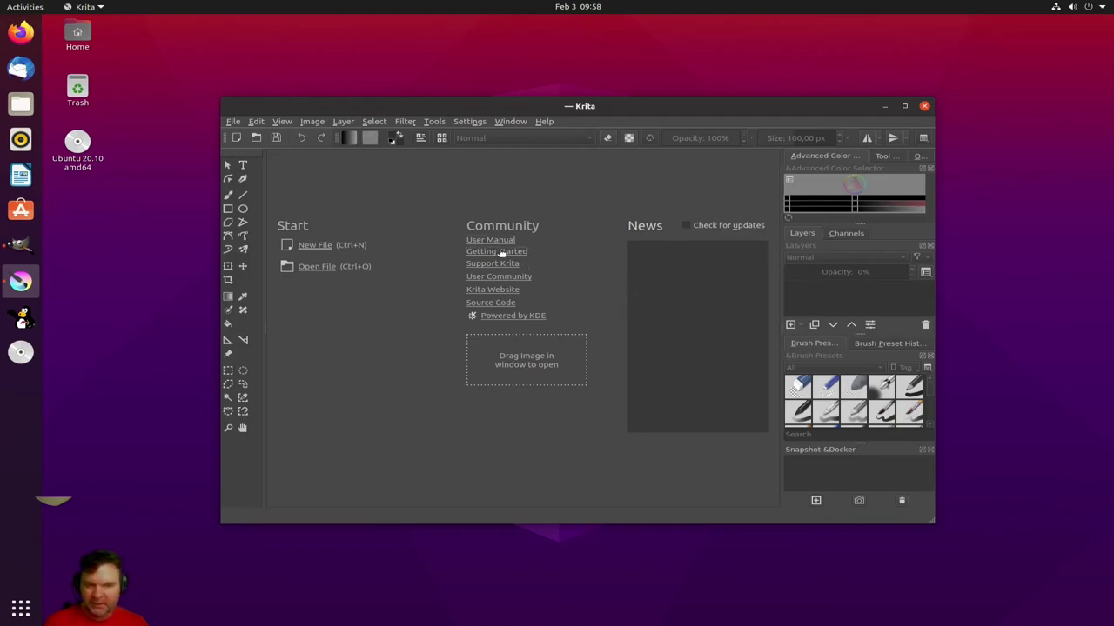
left_click(501, 252)
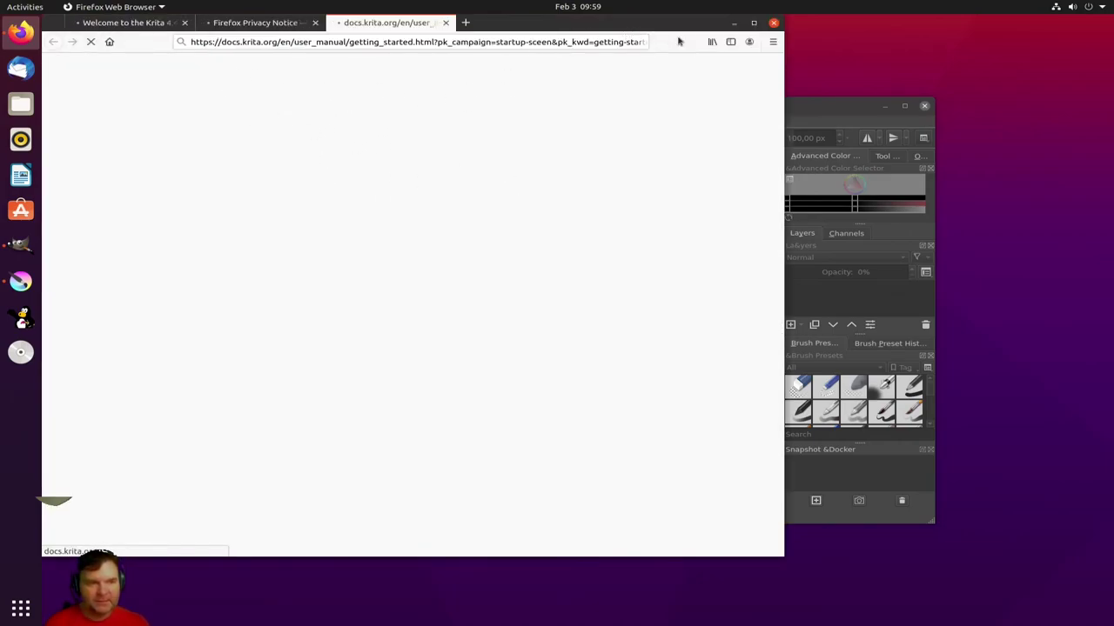
Step: Maximize Firefox, scroll through the Starting Krita page, then open the Japanese Animation Template page
left_click(753, 23)
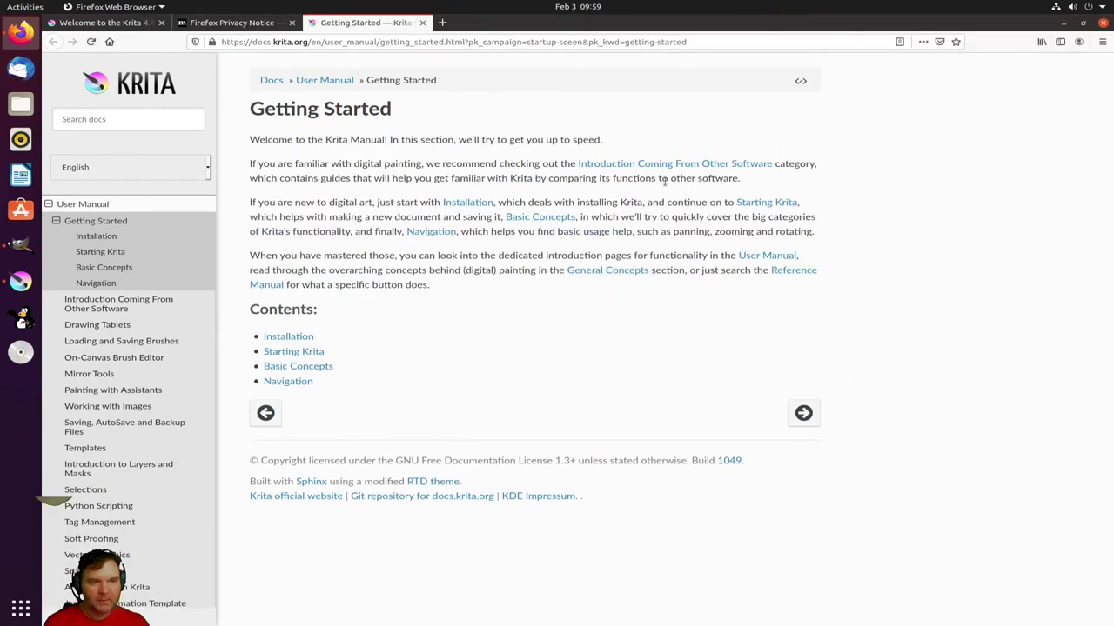
left_click(298, 353)
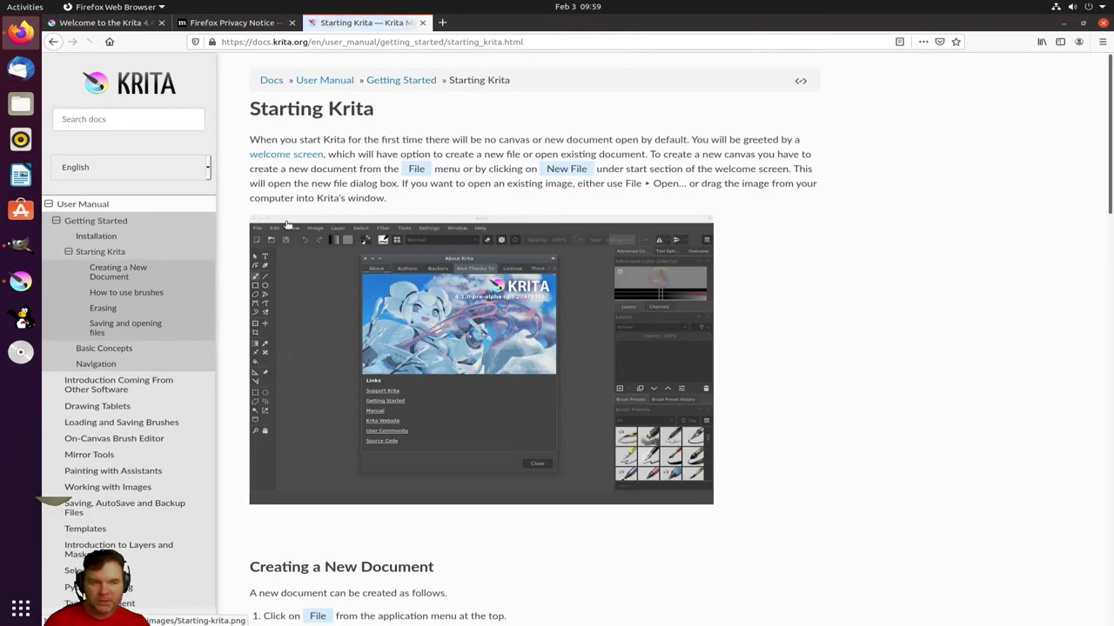
scroll(442, 323, "down", 5)
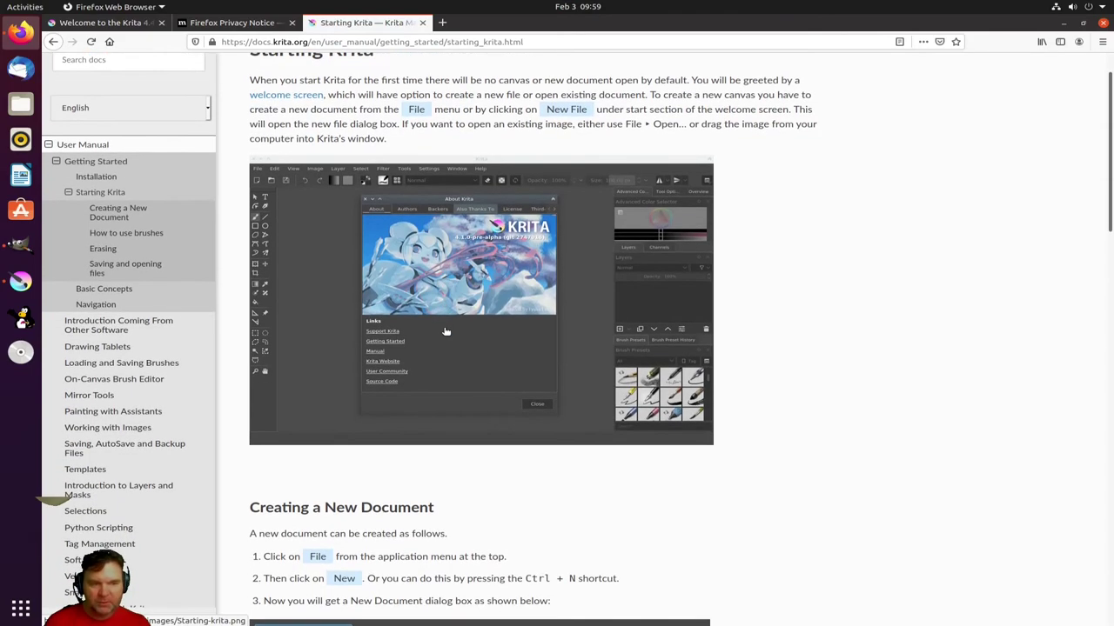
scroll(446, 332, "down", 5)
scroll(445, 331, "down", 1)
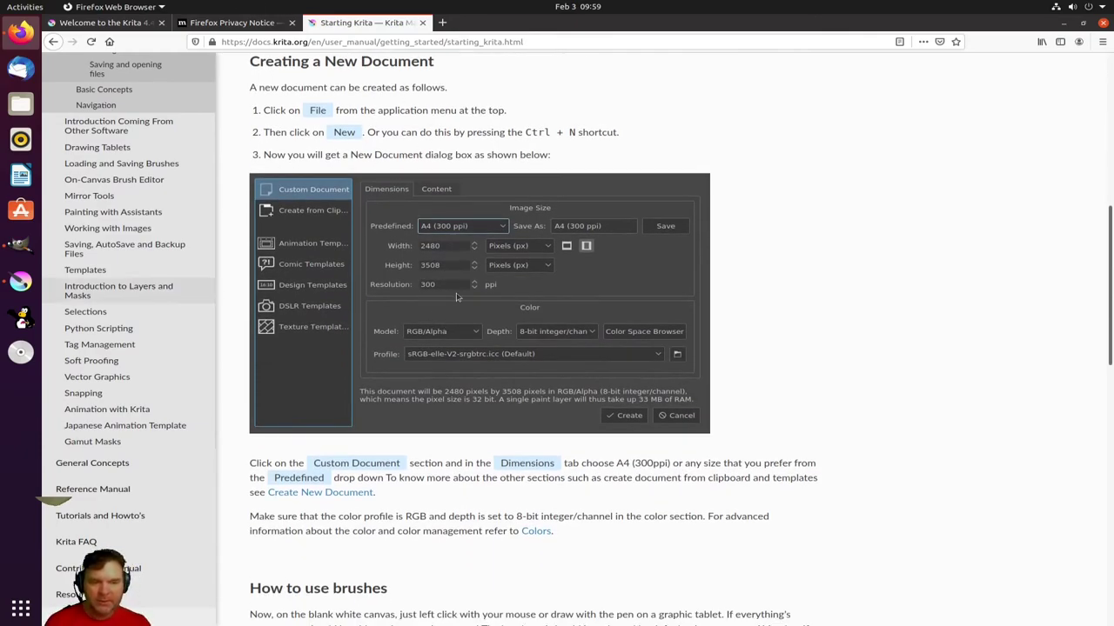
scroll(458, 297, "down", 2)
scroll(458, 298, "down", 6)
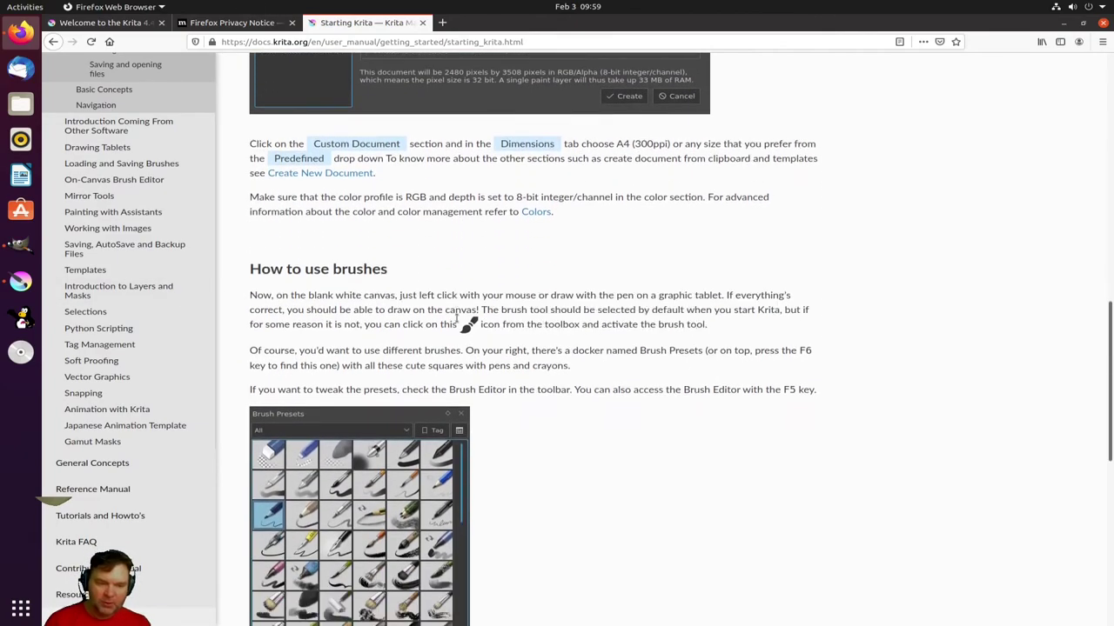
scroll(456, 320, "down", 2)
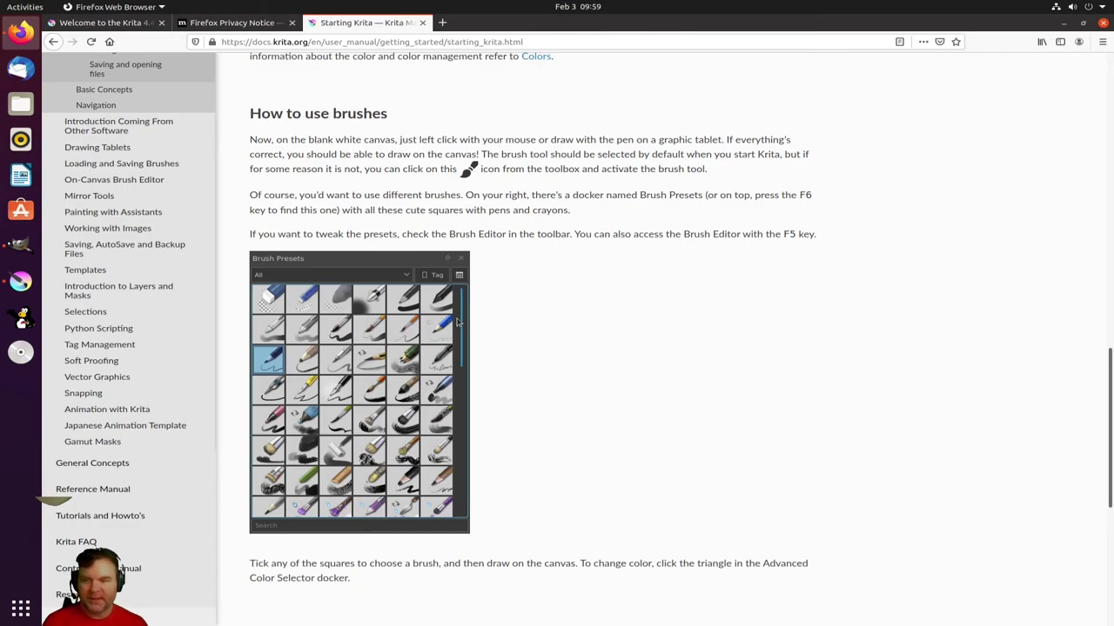
scroll(612, 404, "down", 6)
scroll(613, 404, "down", 1)
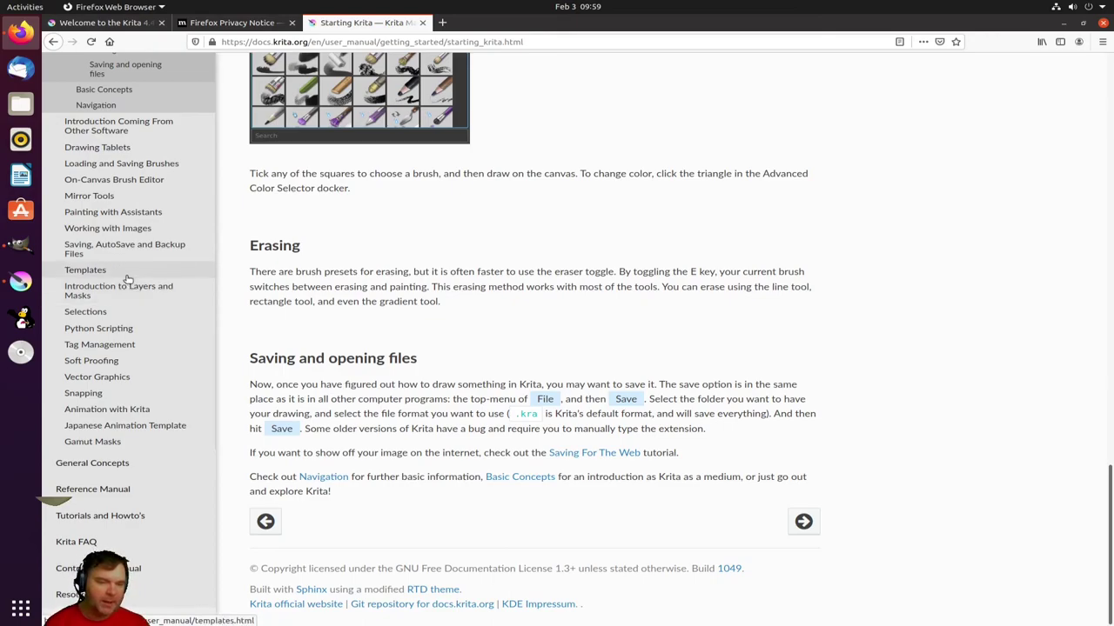
left_click(149, 428)
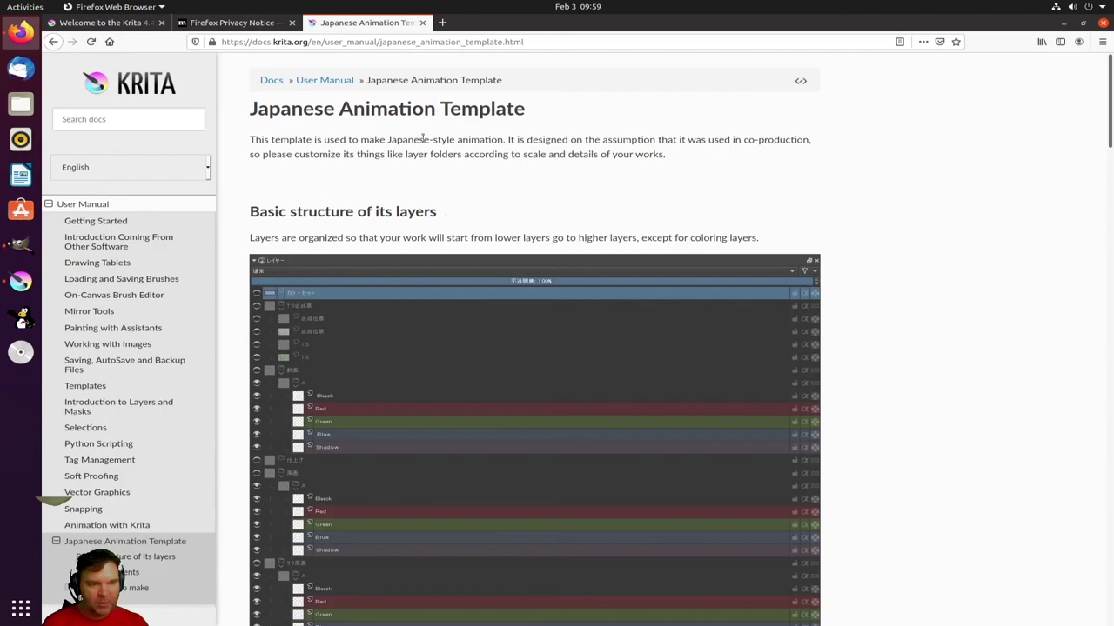
Step: Scroll through the Japanese Animation Template layer-structure screenshot and back to the top
scroll(901, 311, "down", 6)
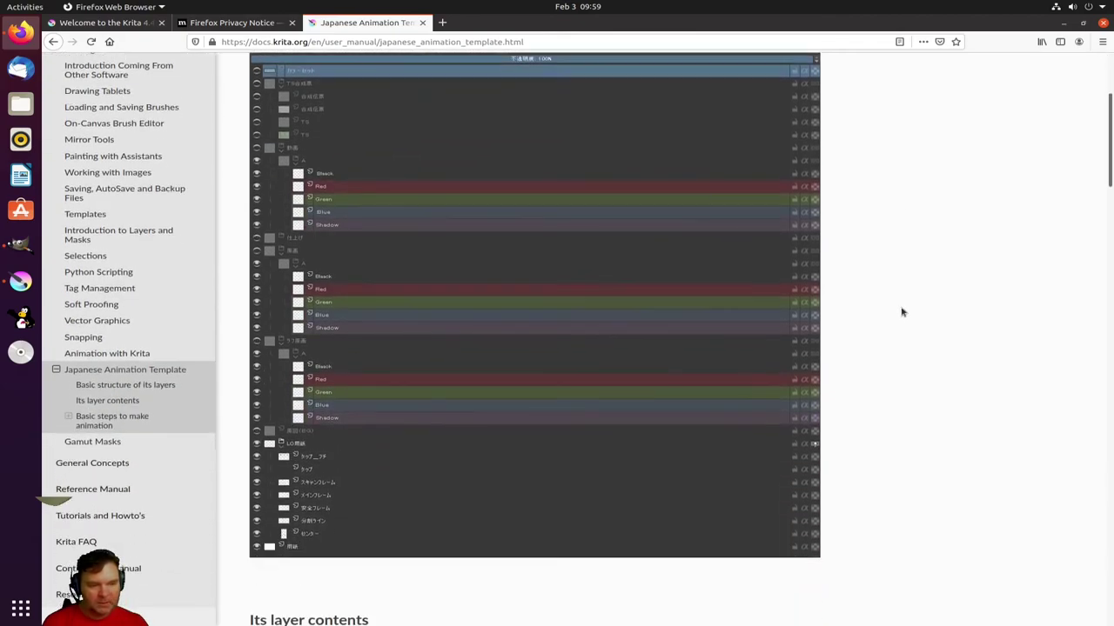
scroll(902, 311, "down", 3)
scroll(901, 313, "up", 10)
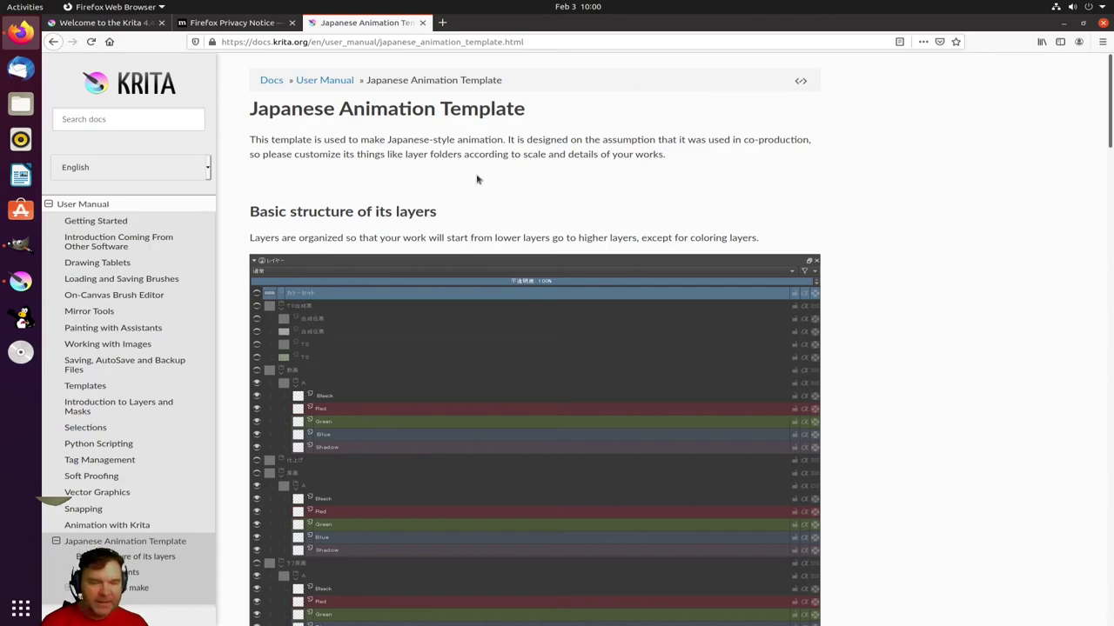
Step: Minimize Firefox so Krita's welcome screen is visible again
left_click(1063, 23)
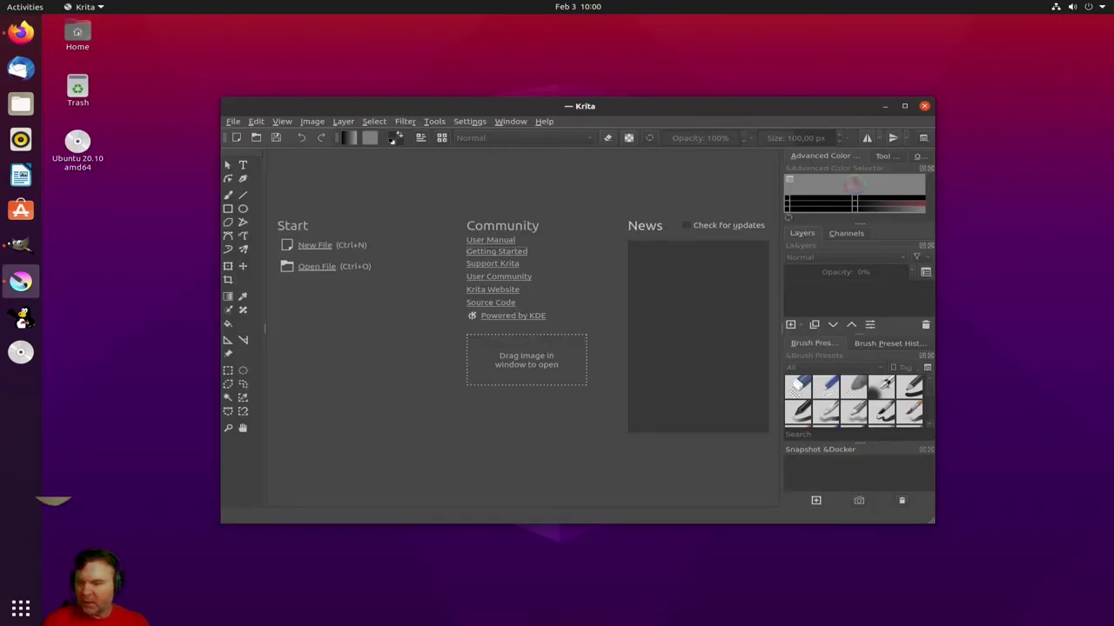